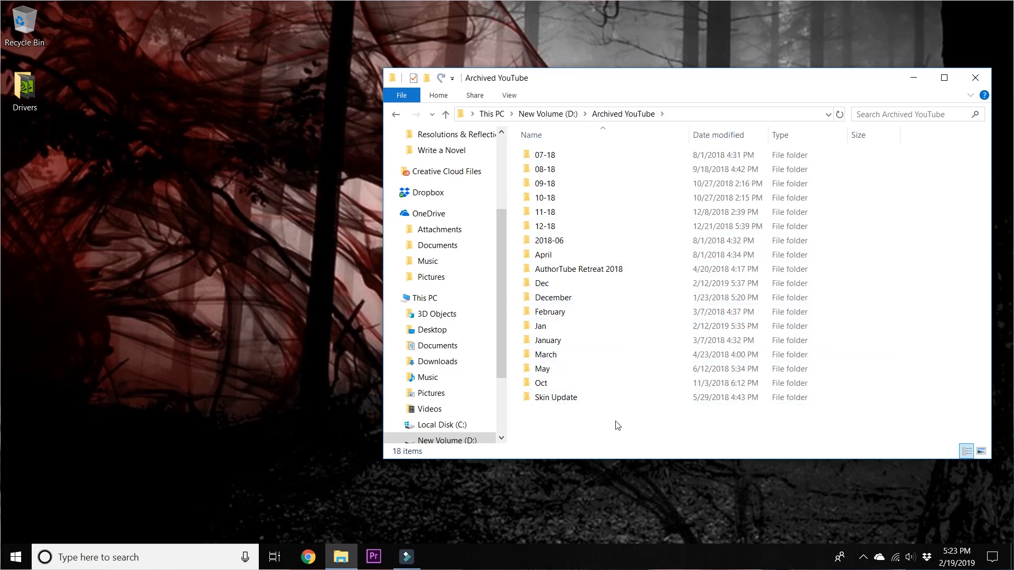
- Find the Video editing audio file in the Video Editing folder and open it in Adobe Audition
{"action": "scroll", "coordinate": [449, 267], "scroll_direction": "up", "scroll_amount": 3}
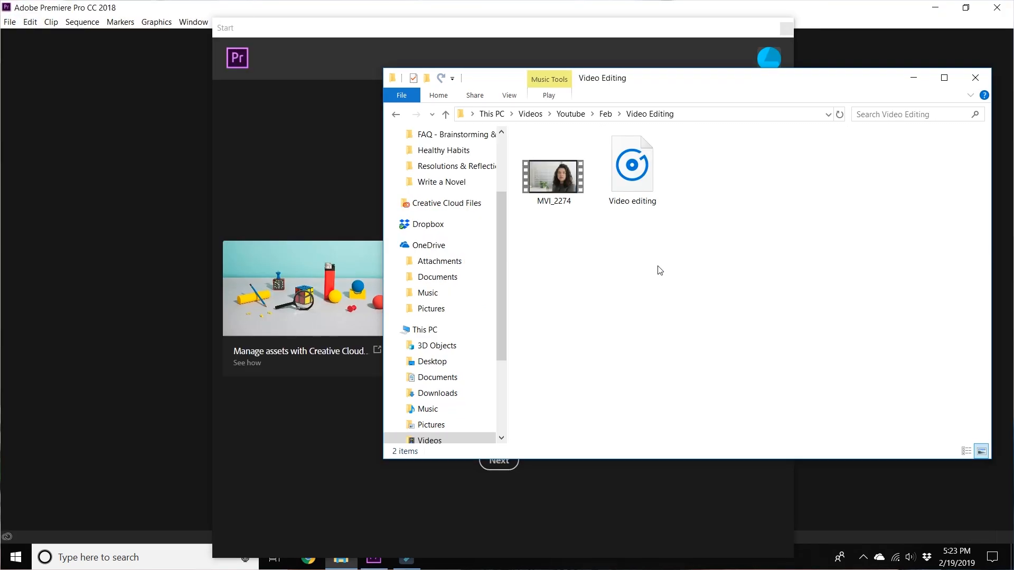
{"action": "right_click", "coordinate": [634, 189]}
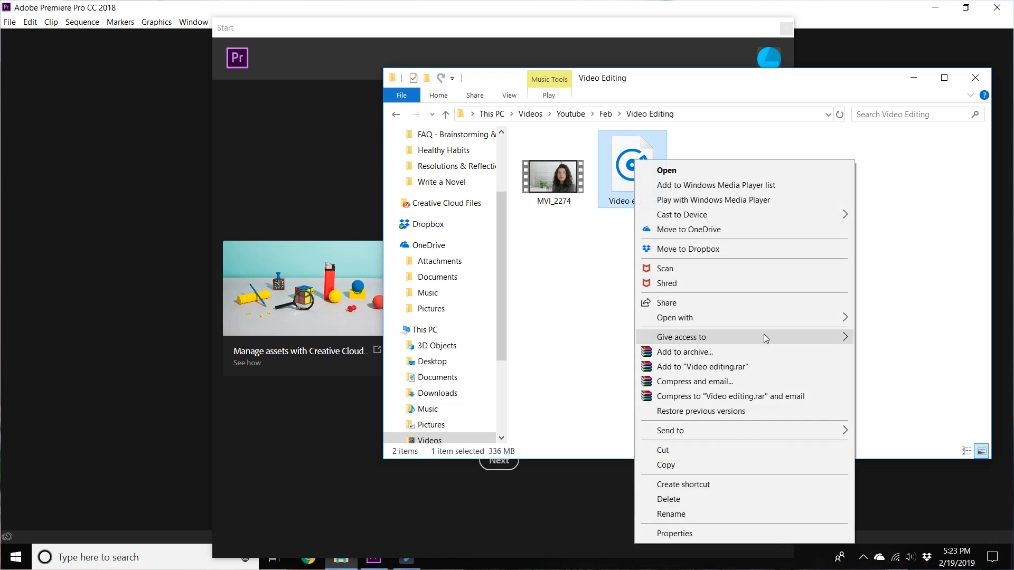
{"action": "mouse_move", "coordinate": [771, 322]}
{"action": "left_click", "coordinate": [901, 321]}
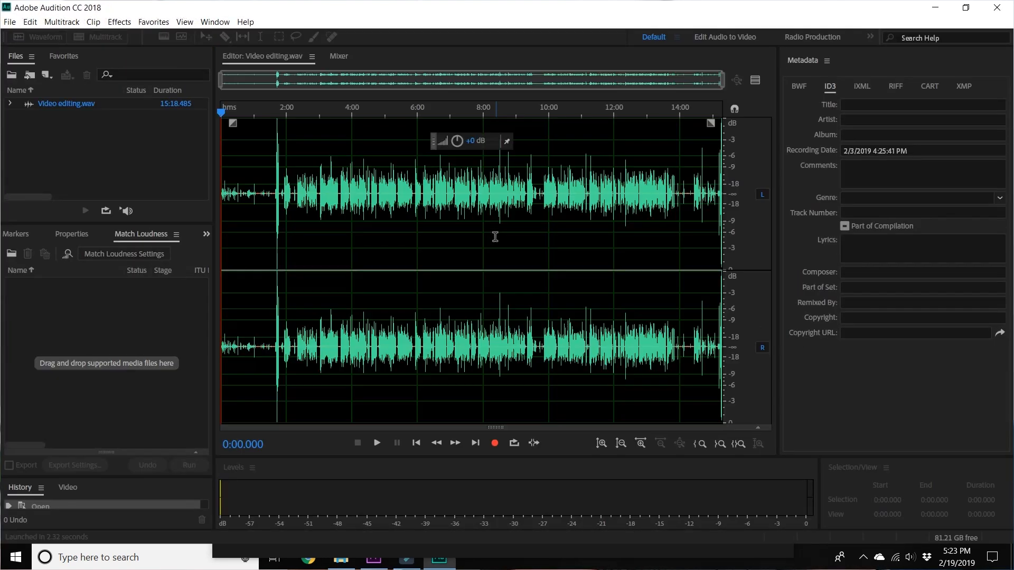
- Capture a noise print from the quiet stretch between about 1:34 and 1:39, just before the loud burst
{"action": "scroll", "coordinate": [260, 188], "scroll_direction": "up", "scroll_amount": 6}
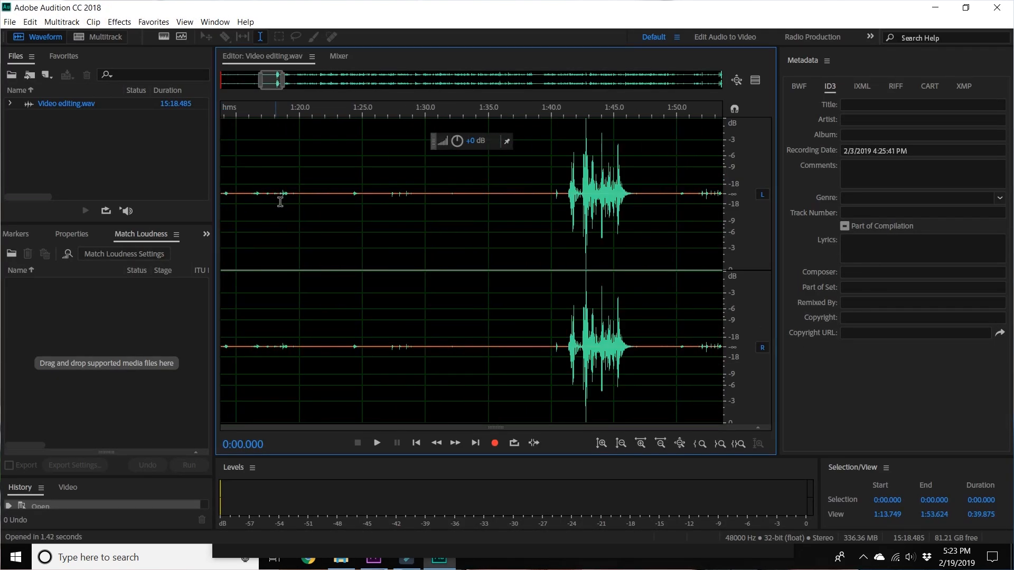
{"action": "left_click", "coordinate": [472, 191]}
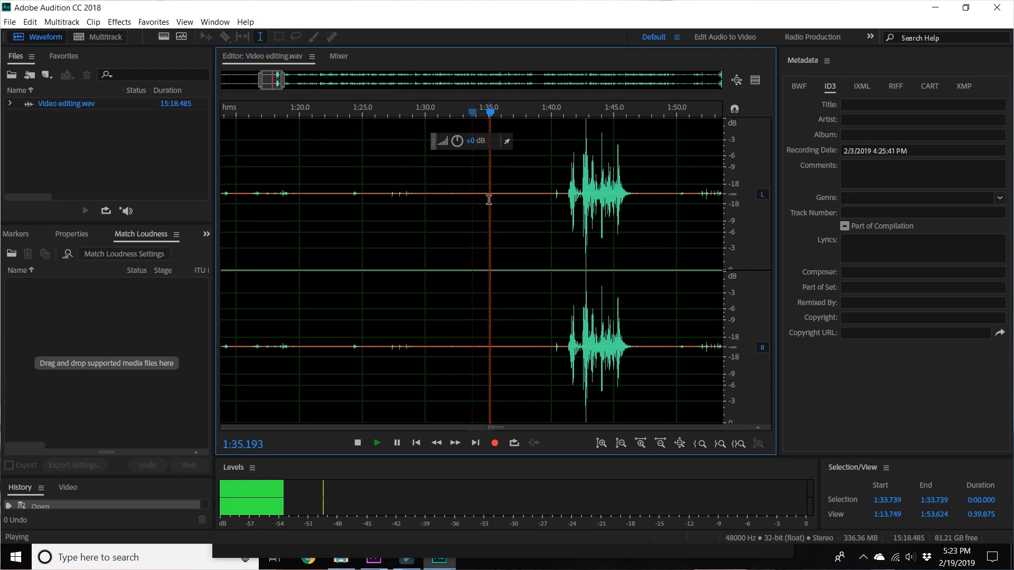
{"action": "left_click_drag", "start_coordinate": [479, 199], "coordinate": [539, 200]}
{"action": "right_click", "coordinate": [525, 199]}
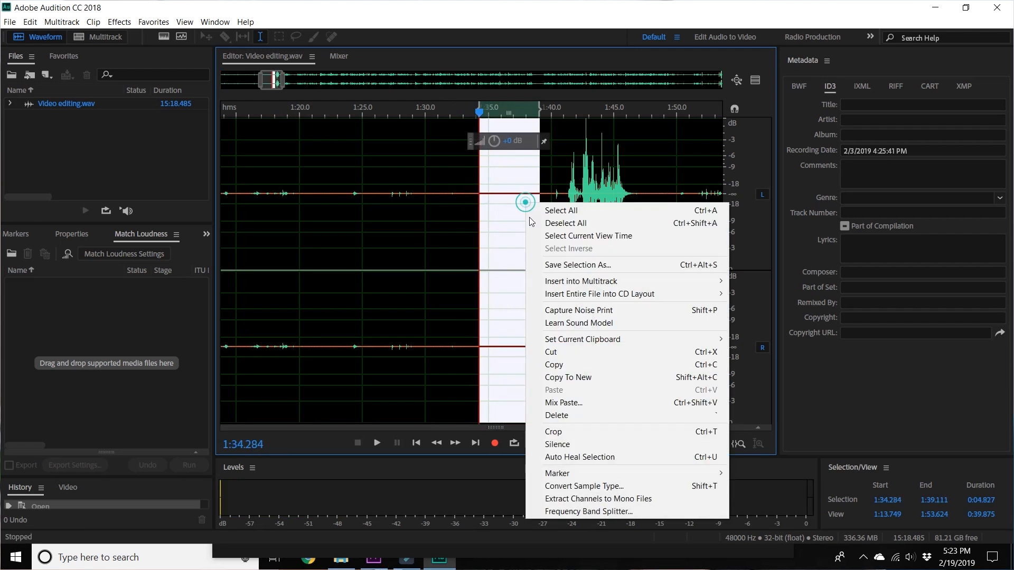
{"action": "left_click", "coordinate": [574, 309]}
- Select the entire recording and apply the Noise Reduction process to it
{"action": "triple_click", "coordinate": [476, 218]}
{"action": "left_click", "coordinate": [140, 23]}
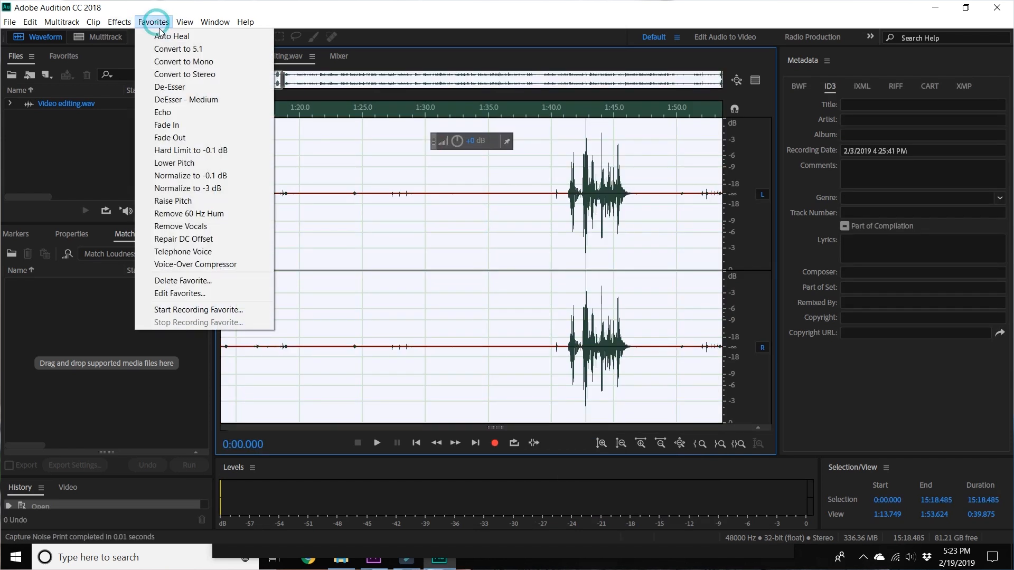
{"action": "mouse_move", "coordinate": [249, 227]}
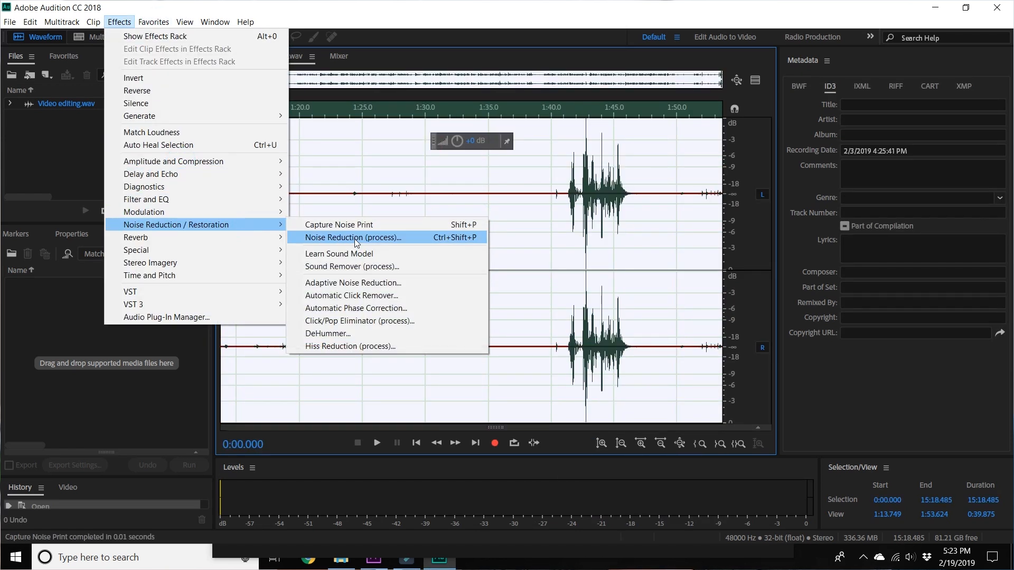
{"action": "left_click", "coordinate": [354, 237]}
{"action": "left_click", "coordinate": [867, 500]}
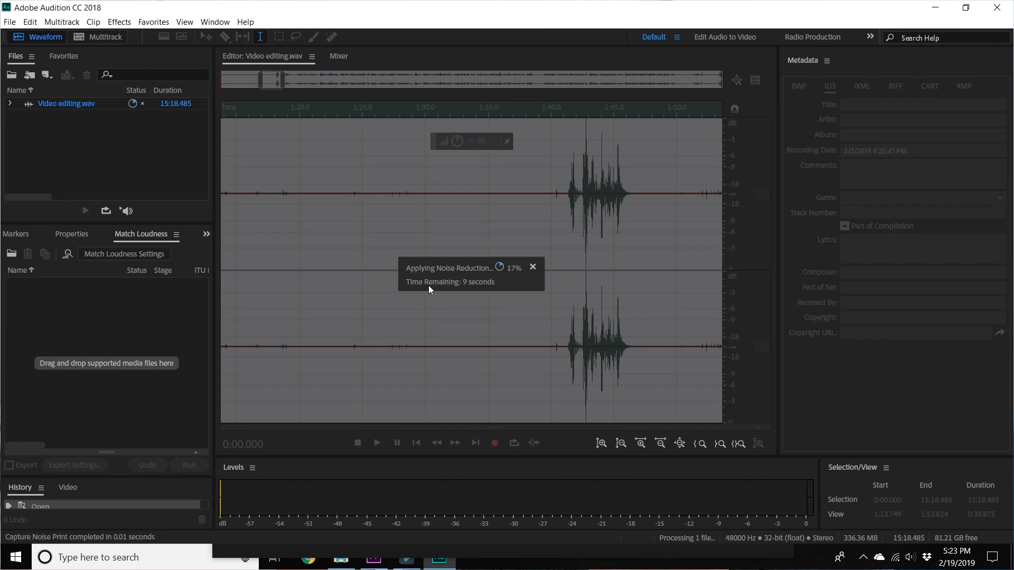
- Apply Dynamics Processing with the Echo preset to the whole recording and run the DeEsser - Medium favorite
{"action": "left_click", "coordinate": [119, 21]}
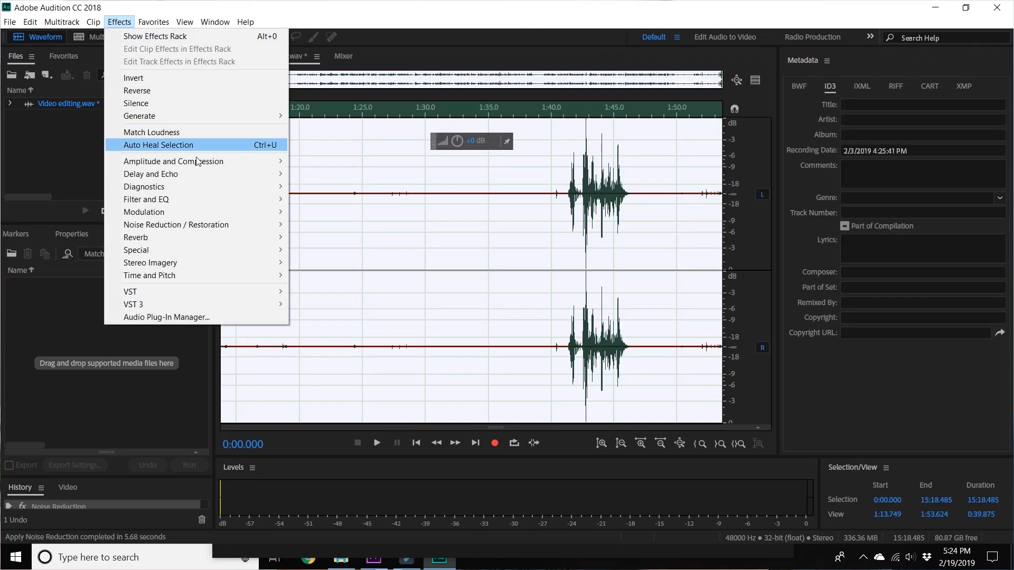
{"action": "mouse_move", "coordinate": [185, 161]}
{"action": "left_click", "coordinate": [394, 213]}
{"action": "left_click", "coordinate": [268, 511]}
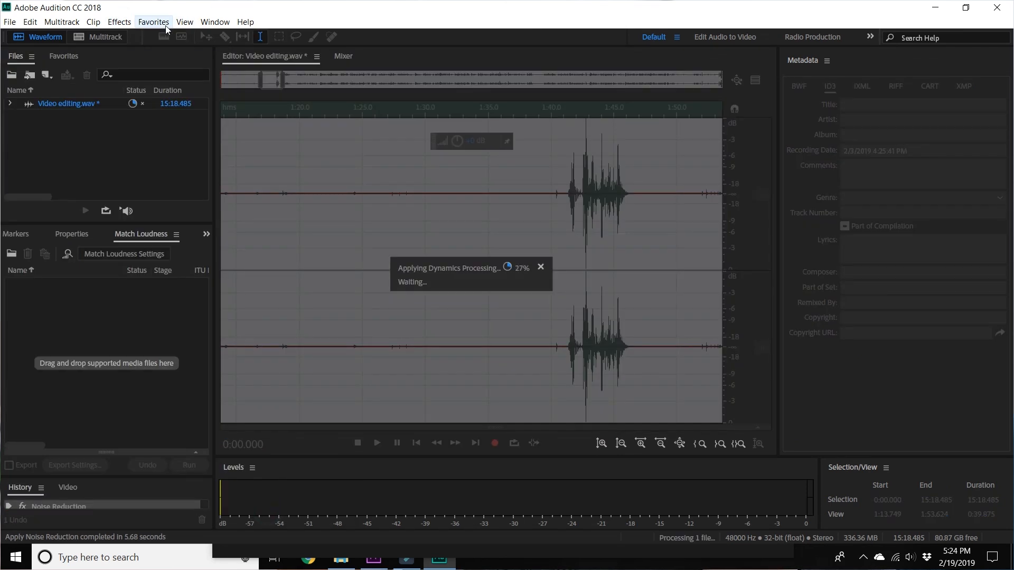
{"action": "left_click", "coordinate": [126, 24]}
{"action": "mouse_move", "coordinate": [150, 24]}
{"action": "left_click", "coordinate": [204, 100]}
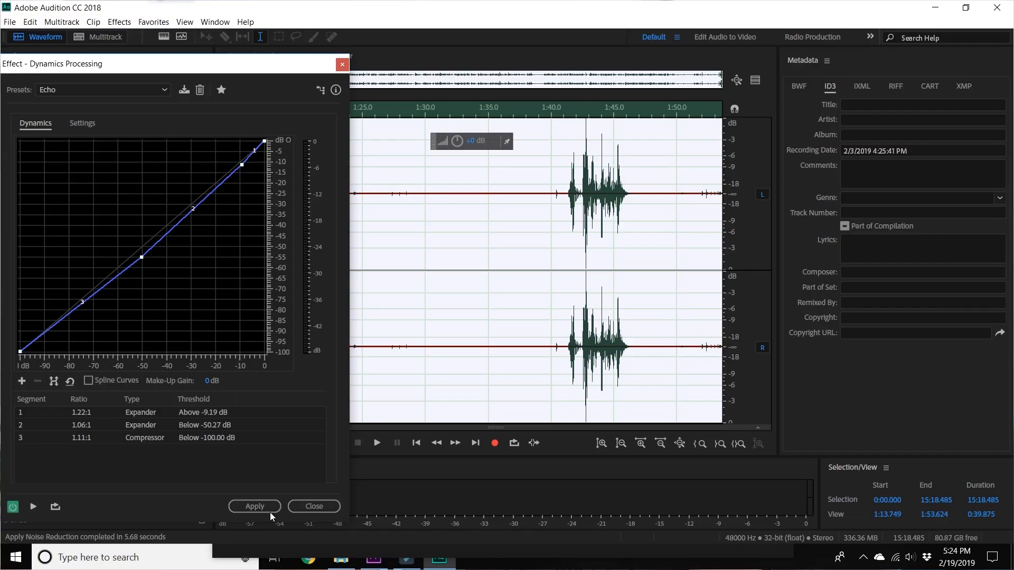
{"action": "left_click", "coordinate": [268, 509]}
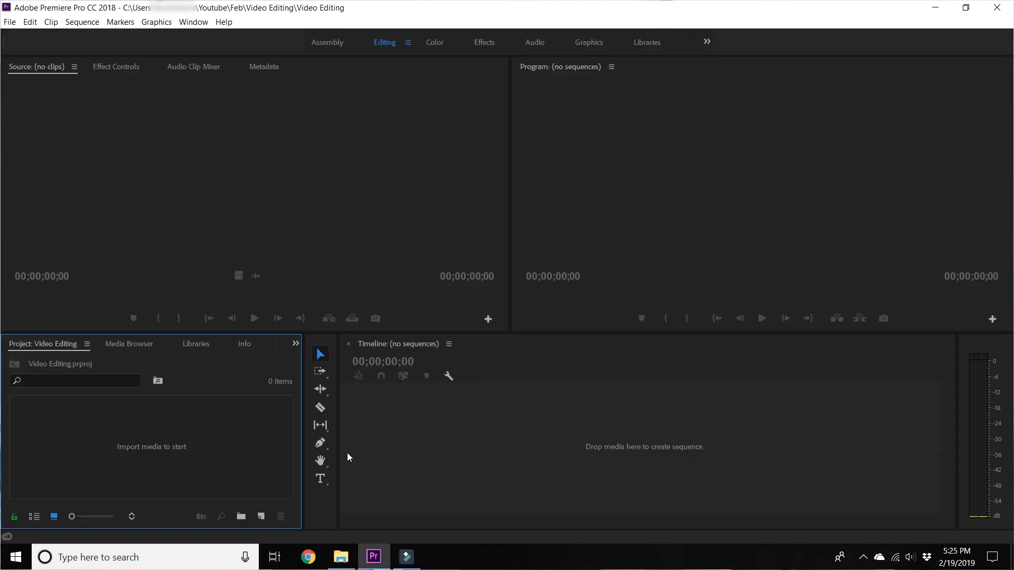
- Import MVI_2274 and the Video editing and Video editing_Edited audio files into the Premiere Pro project, widening the project area slightly
{"action": "left_click_drag", "start_coordinate": [303, 451], "coordinate": [323, 451]}
{"action": "left_click", "coordinate": [341, 557]}
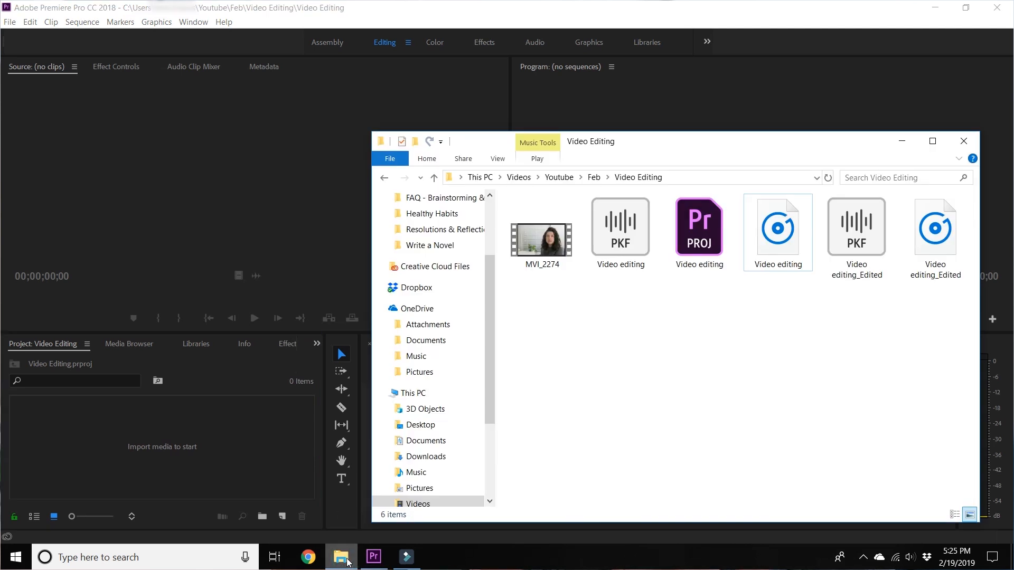
{"action": "left_click", "coordinate": [554, 243]}
{"action": "left_click", "coordinate": [935, 232], "text": "ctrl"}
{"action": "left_click", "coordinate": [754, 231], "text": "ctrl"}
{"action": "left_click_drag", "start_coordinate": [276, 418], "coordinate": [121, 441]}
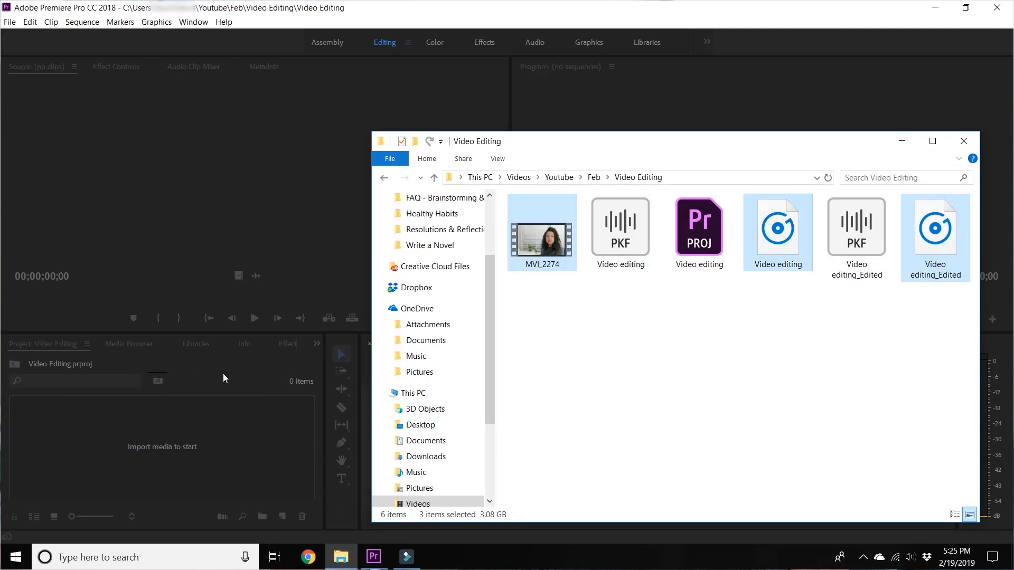
- Build a sequence from the imported media, with the separate audio on A2 and the MVI_2274 clip moved to the sequence start
{"action": "left_click_drag", "start_coordinate": [263, 426], "coordinate": [496, 453]}
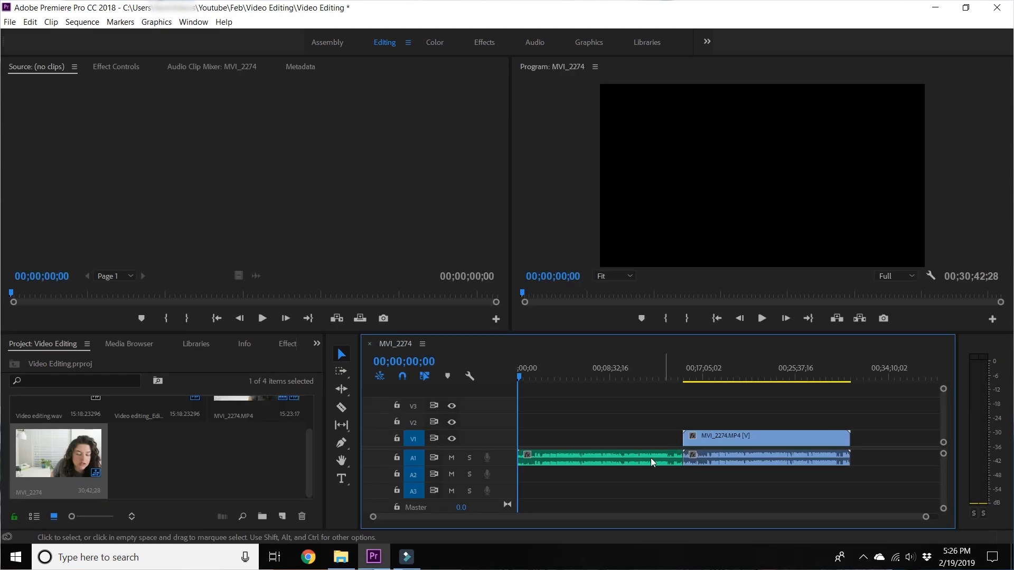
{"action": "left_click_drag", "start_coordinate": [648, 457], "coordinate": [649, 475]}
{"action": "left_click_drag", "start_coordinate": [703, 437], "coordinate": [538, 437]}
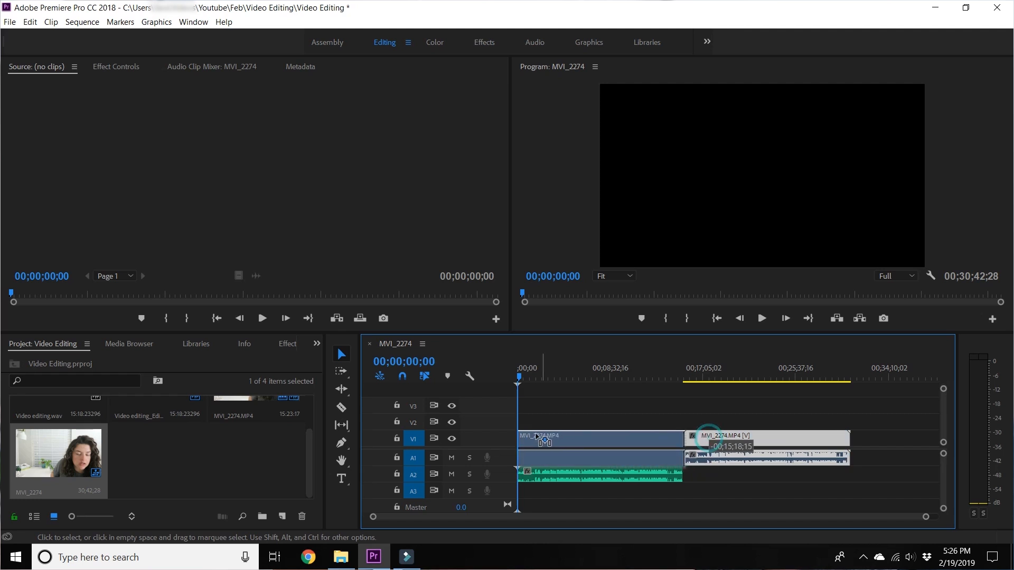
- Place the playhead at the start of the speech near 00;02;15;11 and switch the timeline to audio time units
{"action": "left_click", "coordinate": [531, 377]}
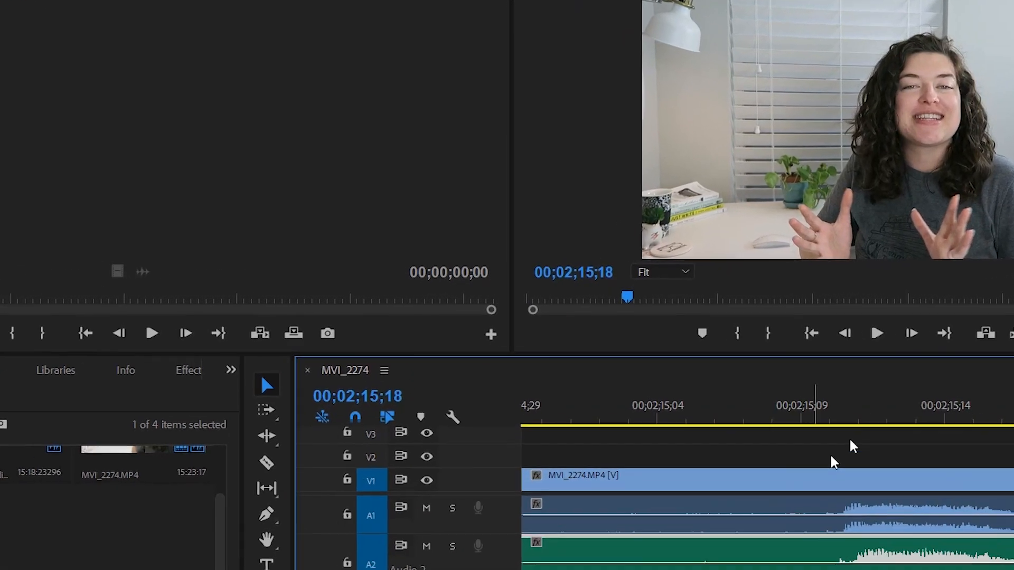
{"action": "left_click", "coordinate": [876, 406]}
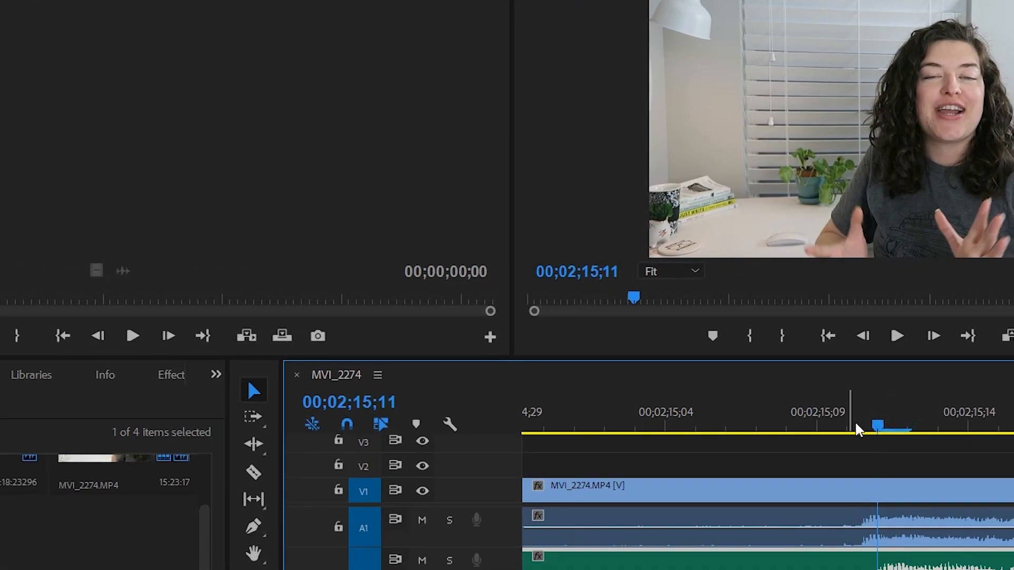
{"action": "left_click", "coordinate": [378, 375]}
{"action": "left_click", "coordinate": [483, 47]}
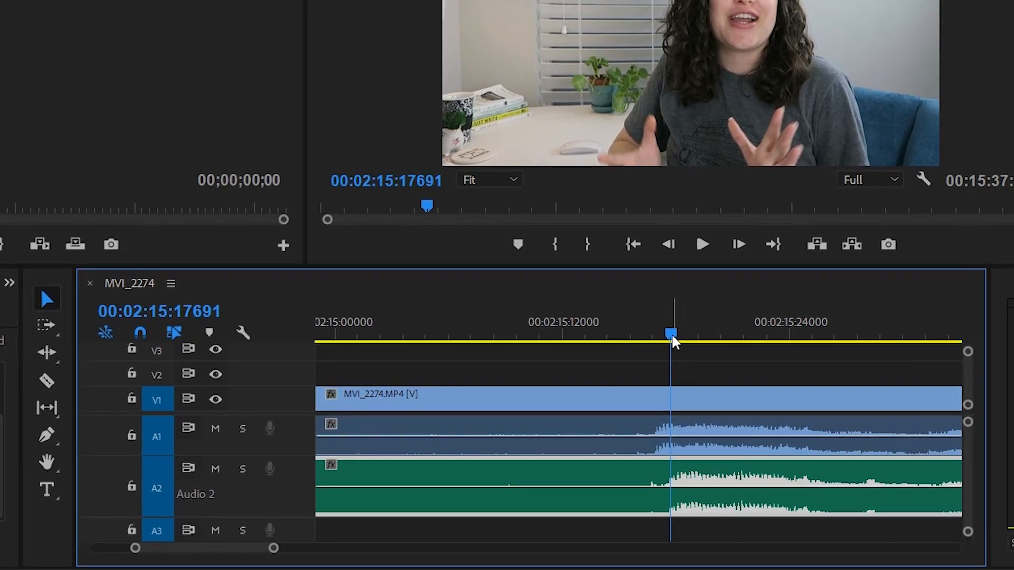
- Shift the A2 audio earlier so its waveform lines up with the camera audio near 00:02:15:17000
{"action": "left_click_drag", "start_coordinate": [865, 420], "coordinate": [861, 417]}
{"action": "key", "text": "="}
{"action": "key", "text": "="}
{"action": "key", "text": "="}
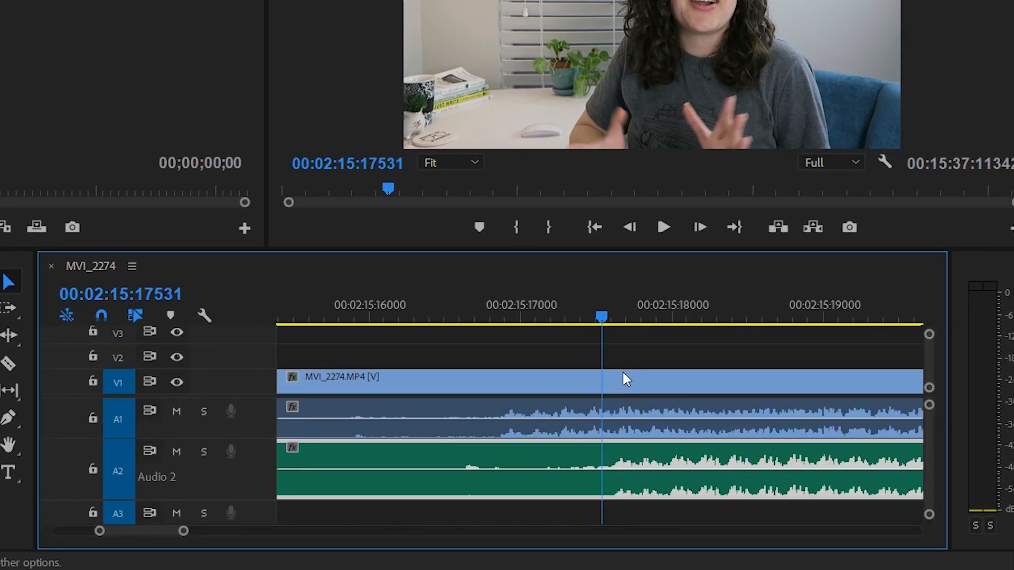
{"action": "left_click_drag", "start_coordinate": [602, 454], "coordinate": [522, 447]}
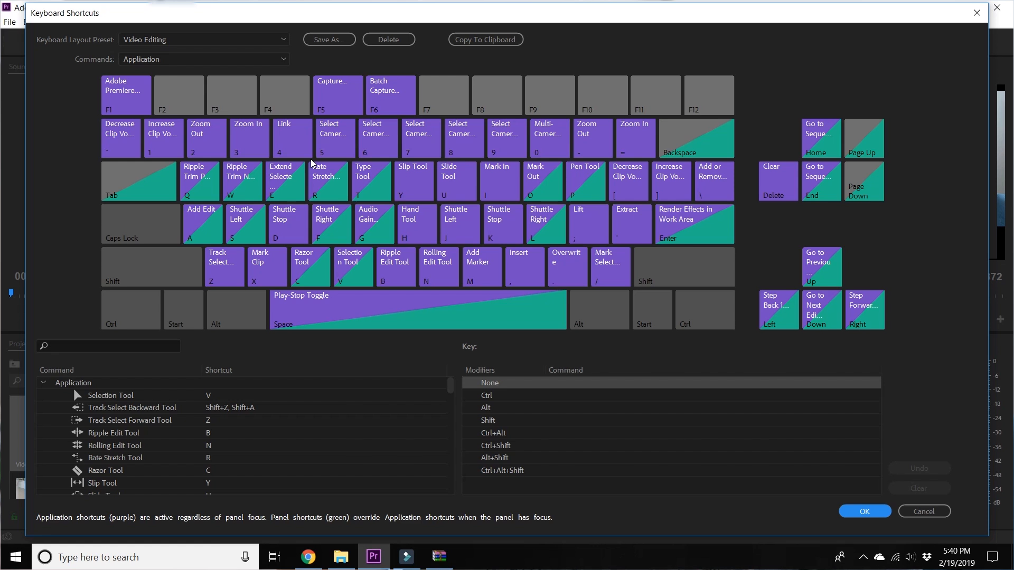
- Accept the Video Editing keyboard layout and review the footage from about 00:00:13, shuttling it backward and forward
{"action": "left_click", "coordinate": [876, 516]}
{"action": "left_click", "coordinate": [648, 374]}
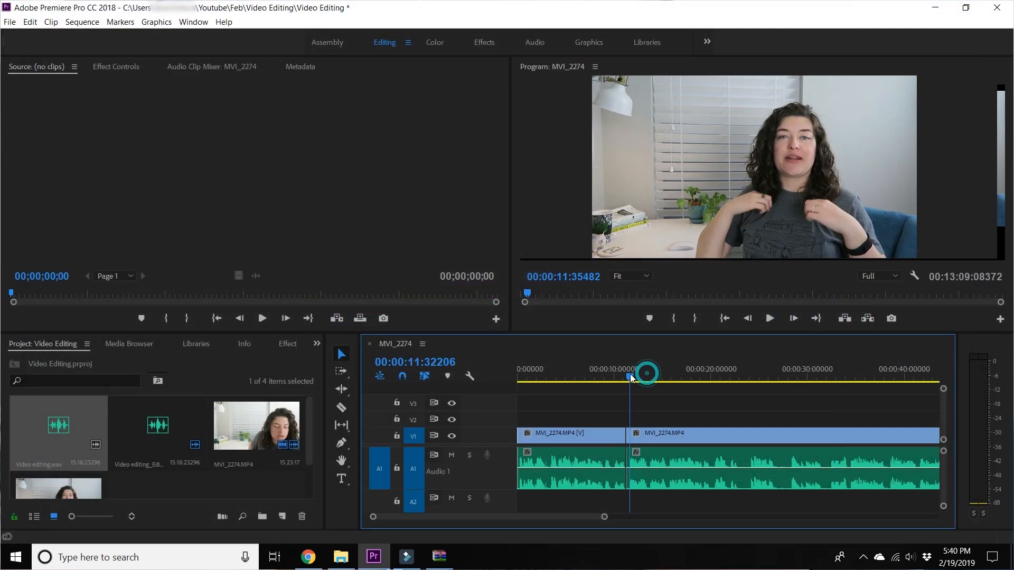
{"action": "key", "text": "space"}
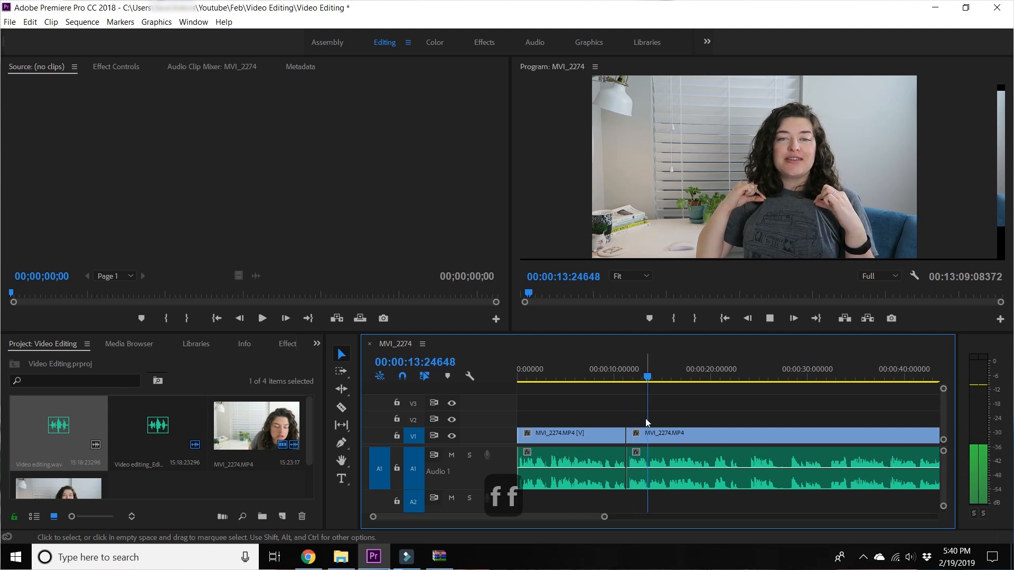
{"action": "key", "text": "space"}
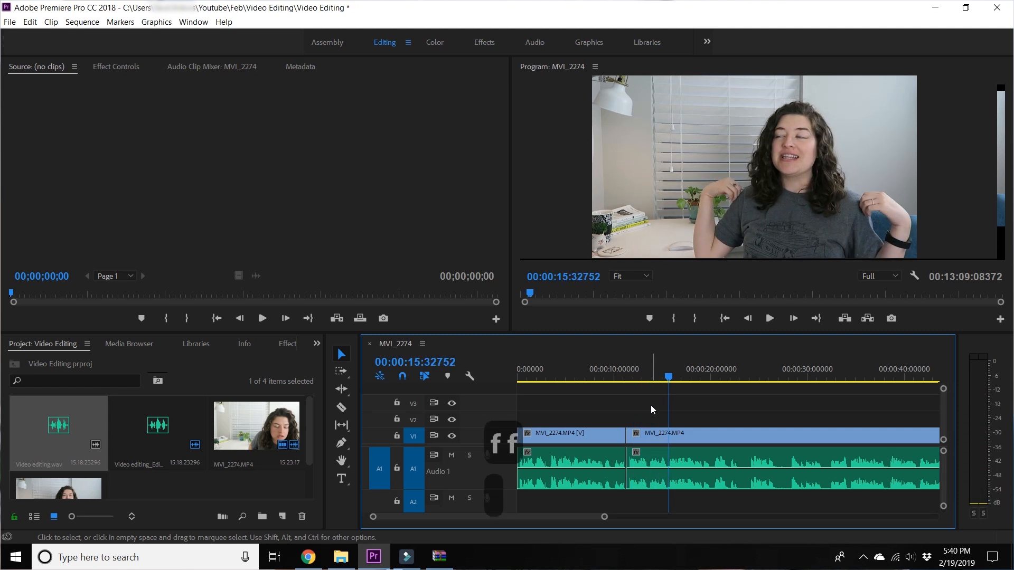
{"action": "key", "text": "s"}
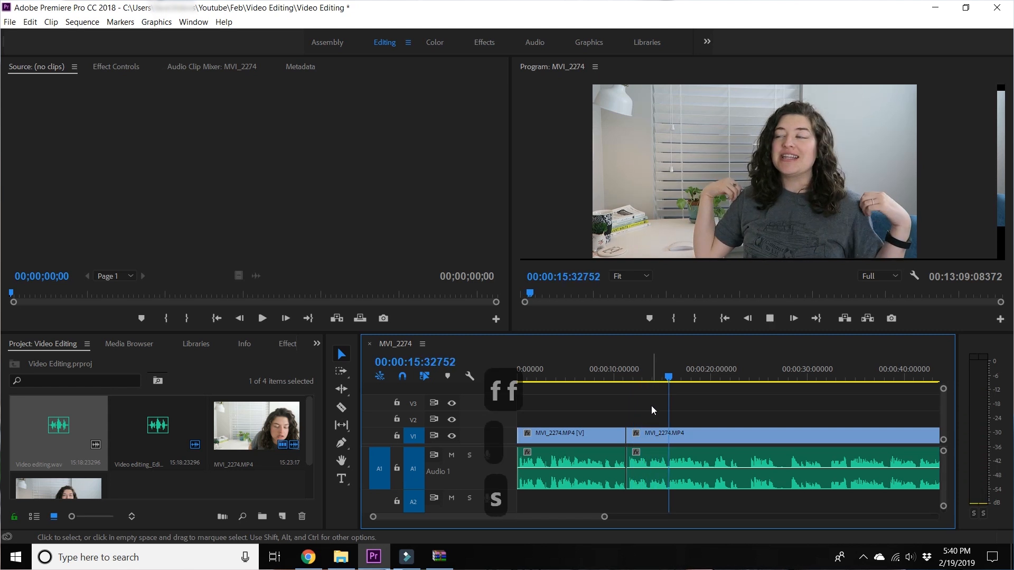
{"action": "key", "text": "s"}
{"action": "key", "text": "f"}
{"action": "key", "text": "f"}
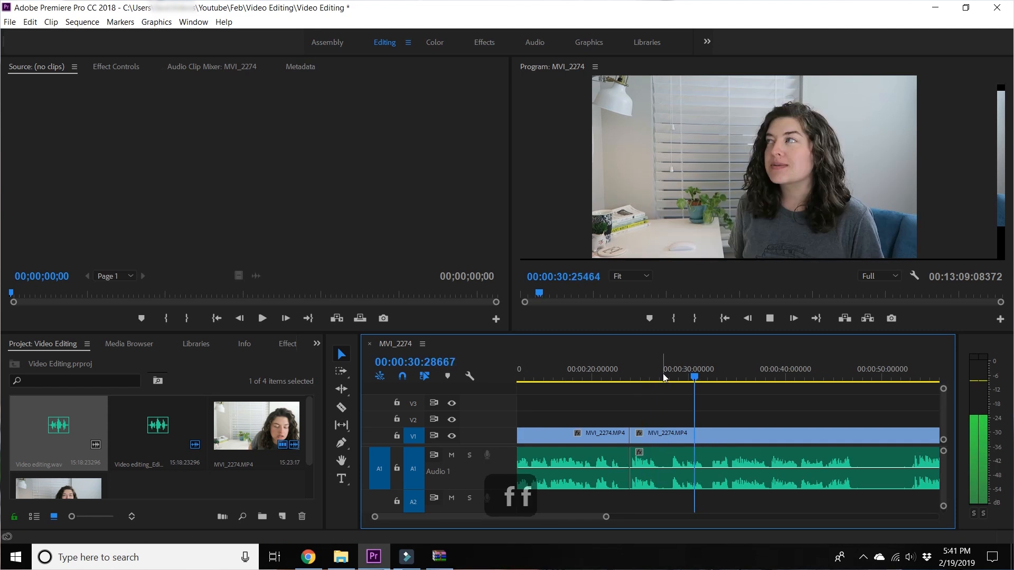
- Add an edit near 00:00:30 and ripple trim the section between that edit and the repositioned playhead
{"action": "key", "text": "a"}
{"action": "left_click_drag", "start_coordinate": [667, 379], "coordinate": [692, 378]}
{"action": "key", "text": "q"}
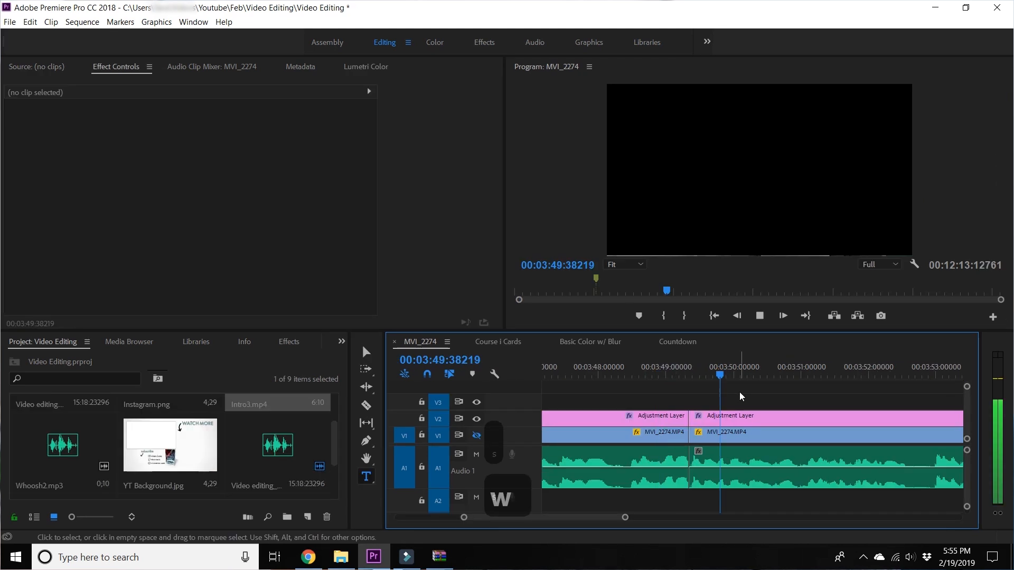
- Stop playback near 00:03:50, then open and accept the Audio Gain settings of the A1 clip under the playhead
{"action": "key", "text": "space"}
{"action": "key", "text": "2"}
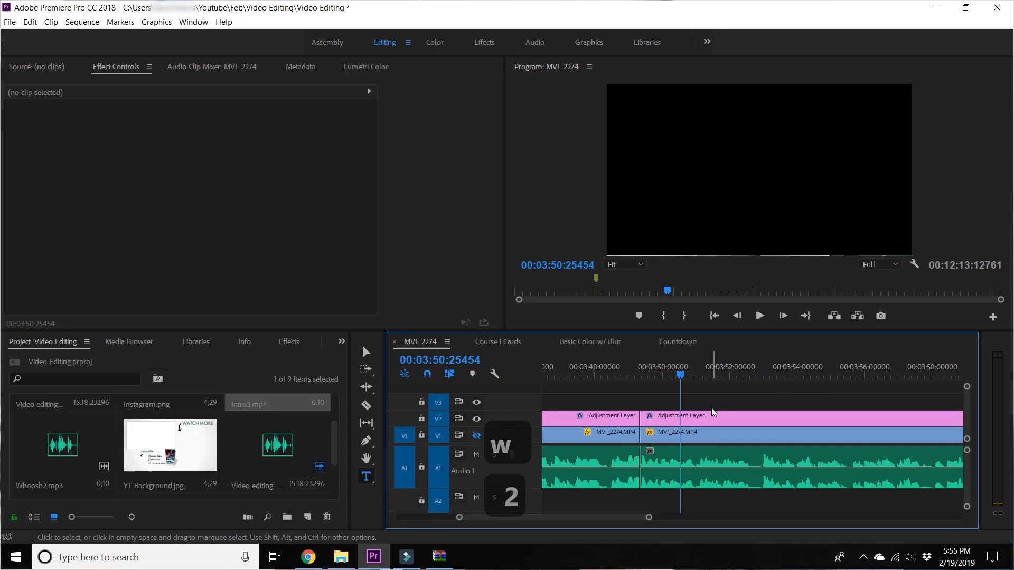
{"action": "key", "text": "g"}
{"action": "left_click", "coordinate": [697, 429]}
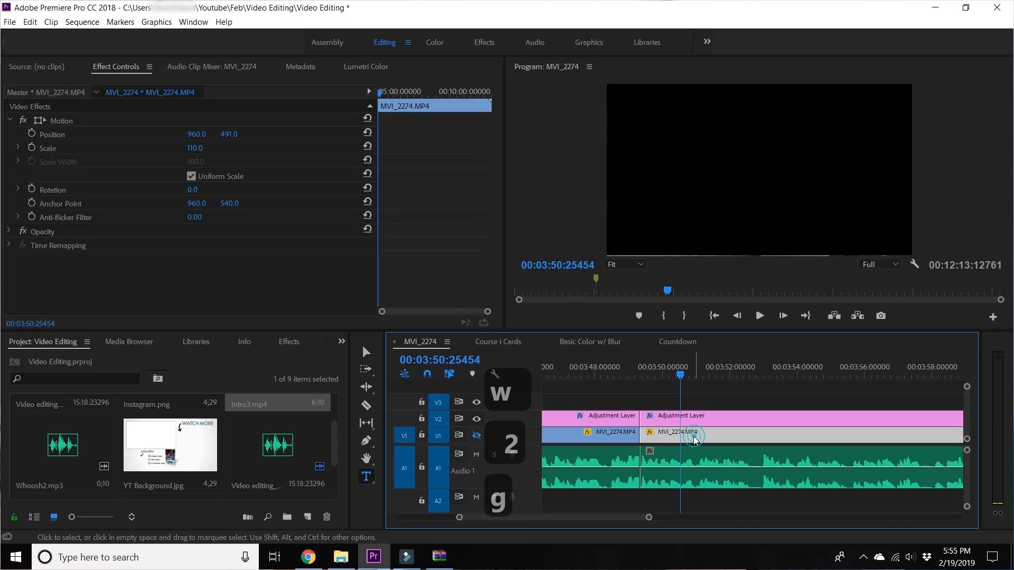
{"action": "left_click", "coordinate": [691, 465]}
{"action": "key", "text": "g"}
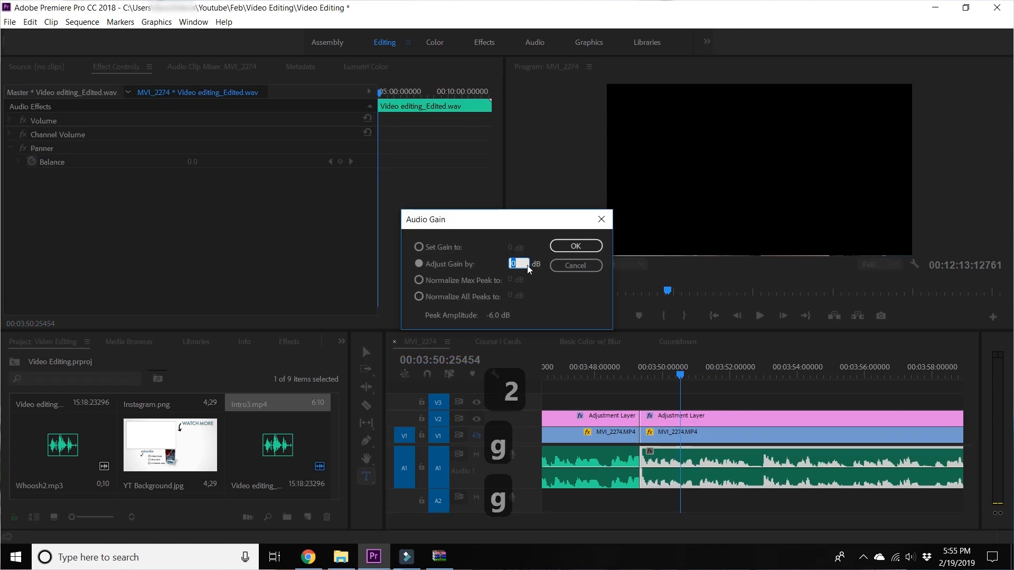
{"action": "left_click", "coordinate": [577, 246]}
{"action": "left_click", "coordinate": [706, 408]}
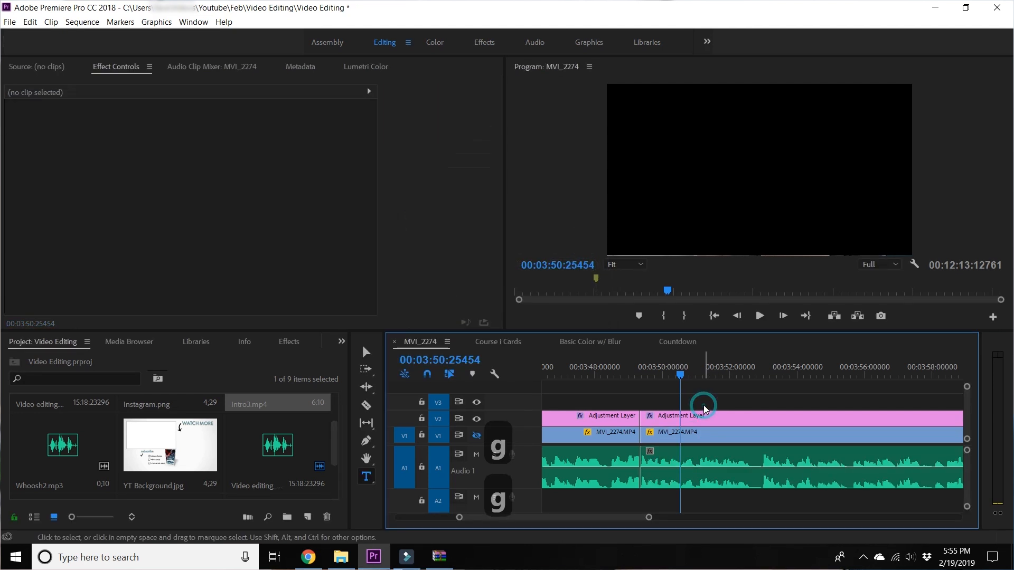
- Fast-play to the pause near 00:04:00, add an edit at its start around 00:03:59 and ripple trim the silence
{"action": "left_click", "coordinate": [680, 376]}
{"action": "key", "text": "f"}
{"action": "key", "text": "f"}
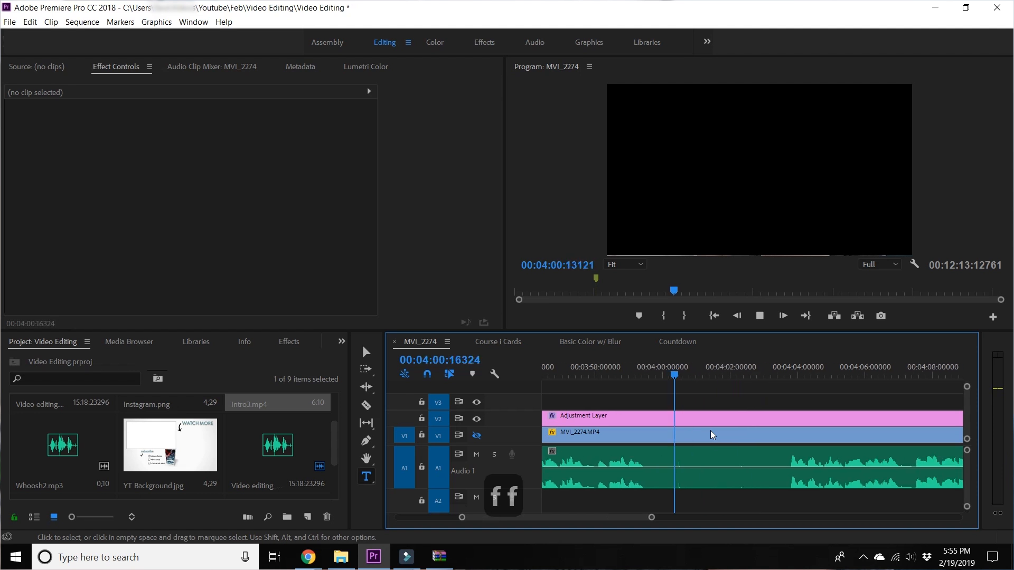
{"action": "left_click", "coordinate": [649, 376]}
{"action": "left_click_drag", "start_coordinate": [647, 375], "coordinate": [649, 375]}
{"action": "key", "text": "a"}
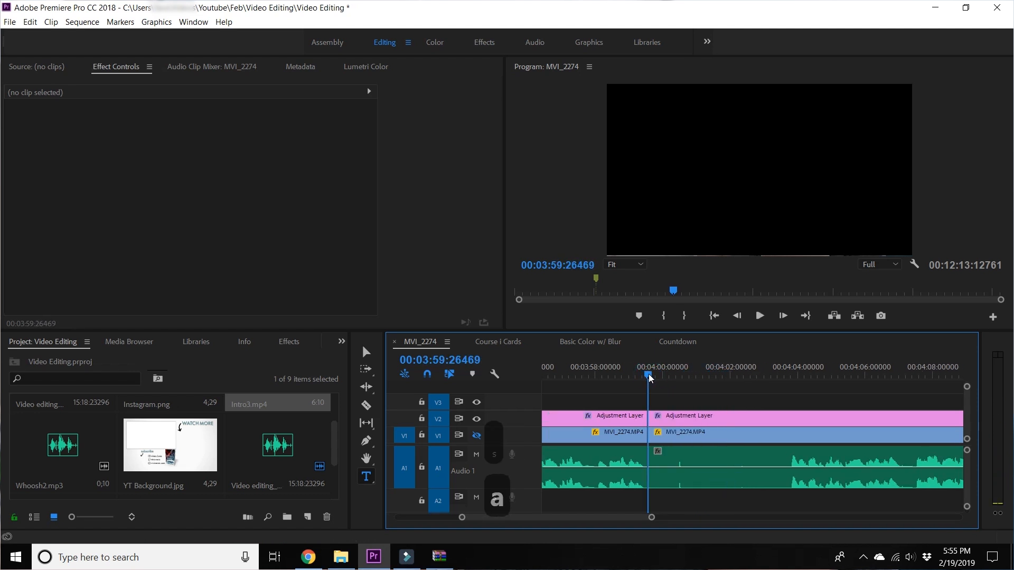
{"action": "key", "text": "q"}
{"action": "key", "text": "f"}
{"action": "key", "text": "f"}
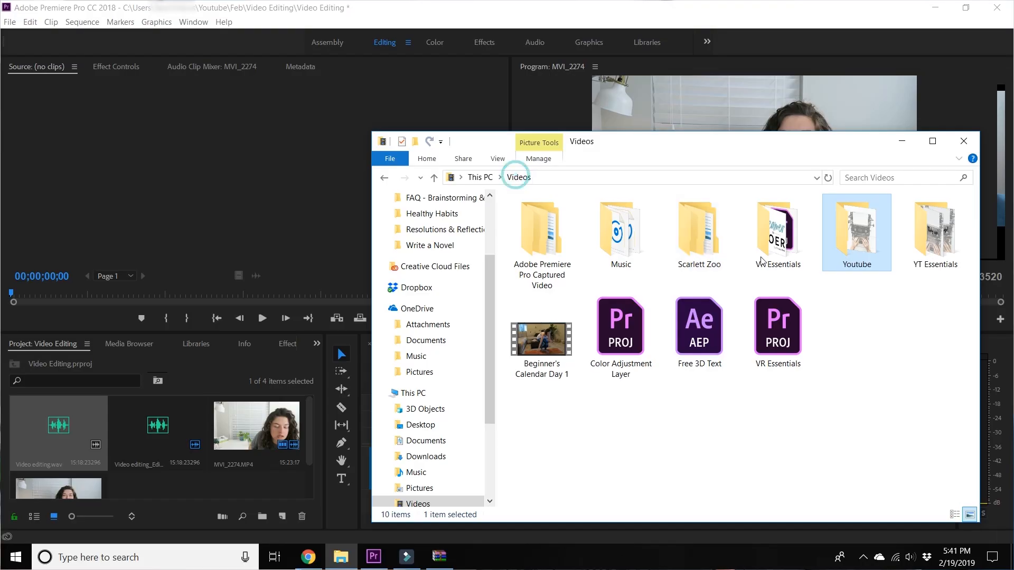
- Import YT Background, Intro3, Whoosh2 and Instagram from the YT Essentials folder into the Video Editing project
{"action": "double_click", "coordinate": [935, 227]}
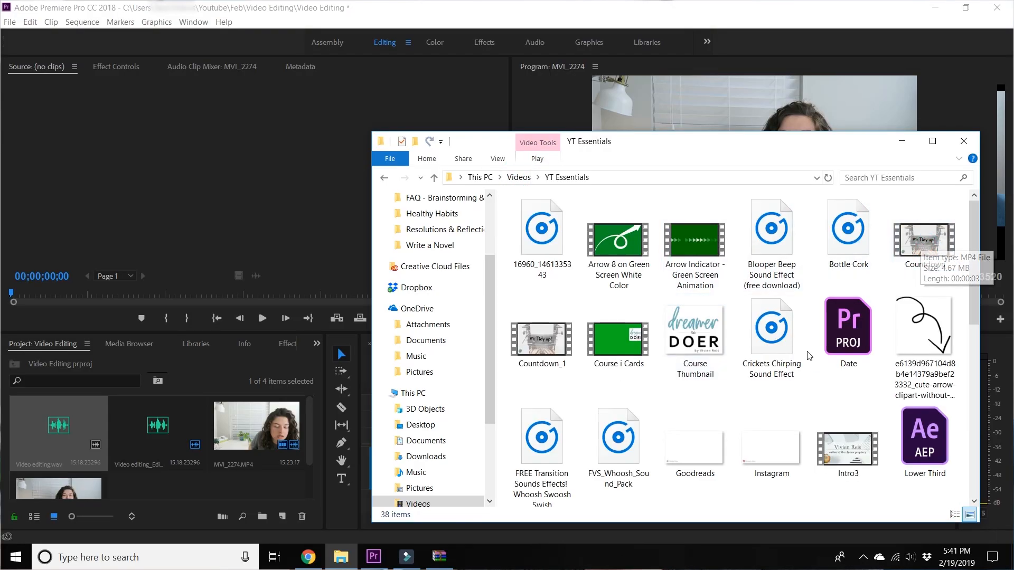
{"action": "scroll", "coordinate": [616, 433], "scroll_direction": "down", "scroll_amount": 5}
{"action": "left_click", "coordinate": [617, 433]}
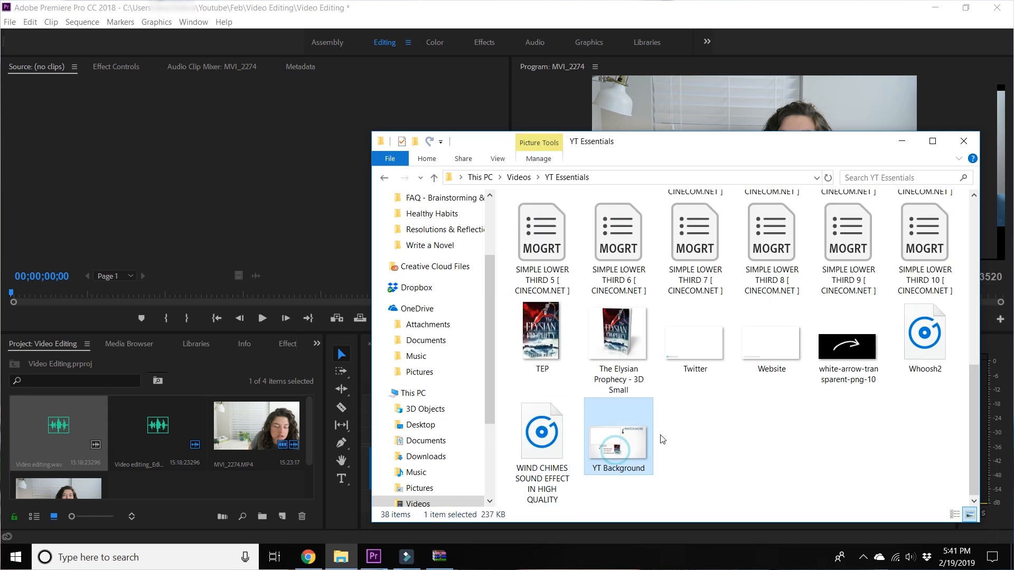
{"action": "scroll", "coordinate": [785, 370], "scroll_direction": "up", "scroll_amount": 3}
{"action": "left_click", "coordinate": [772, 232], "text": "ctrl"}
{"action": "left_click", "coordinate": [836, 253], "text": "ctrl"}
{"action": "left_click_drag", "start_coordinate": [836, 252], "coordinate": [125, 453]}
{"action": "left_click", "coordinate": [210, 376]}
- Open the recent VR Essentials project alongside the current one and preview its Countdown and Course i Cards sequences
{"action": "left_click", "coordinate": [10, 22]}
{"action": "mouse_move", "coordinate": [70, 76]}
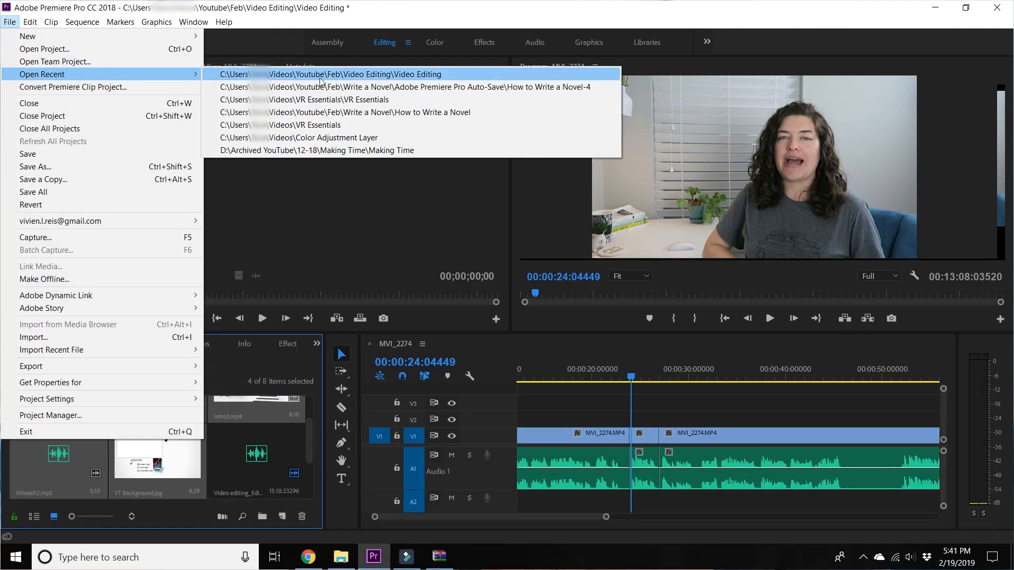
{"action": "left_click", "coordinate": [377, 106]}
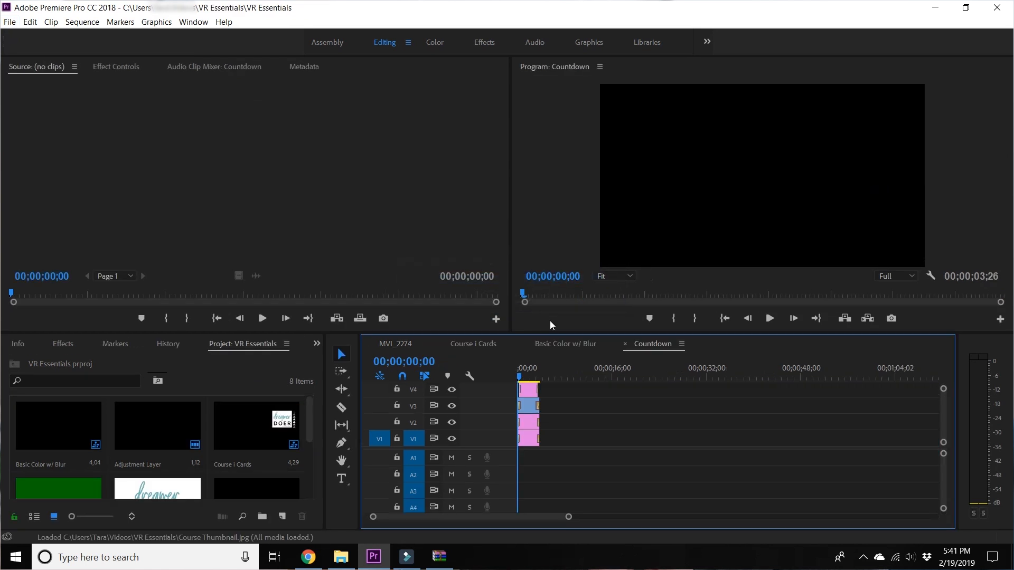
{"action": "left_click", "coordinate": [531, 376]}
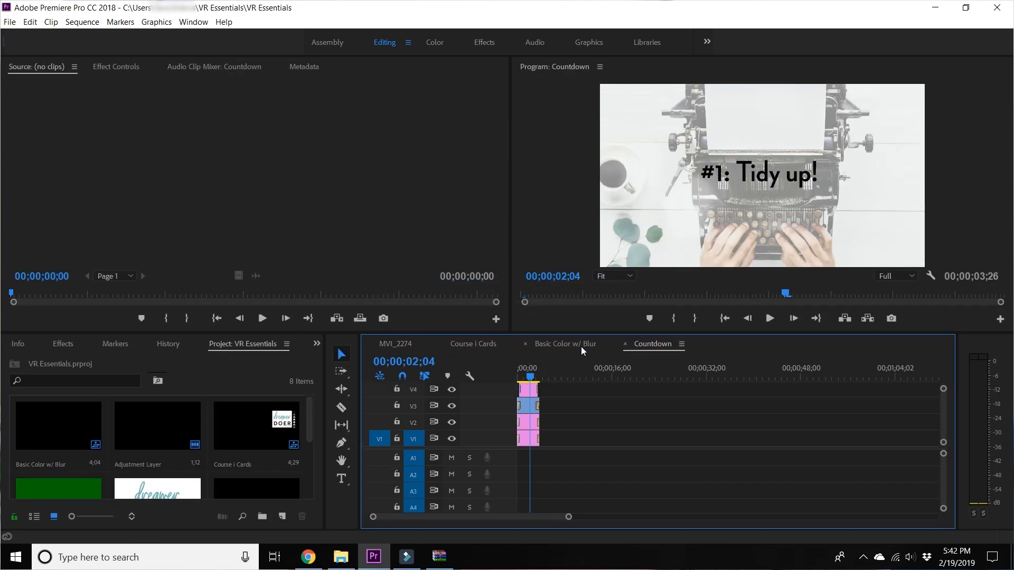
{"action": "left_click", "coordinate": [492, 343]}
{"action": "left_click_drag", "start_coordinate": [559, 377], "coordinate": [610, 377]}
- Copy the adjustment layer from the Basic Color w/ Blur sequence and paste it onto V2 of MVI_2274 at the playhead
{"action": "left_click", "coordinate": [558, 344]}
{"action": "left_click", "coordinate": [534, 438]}
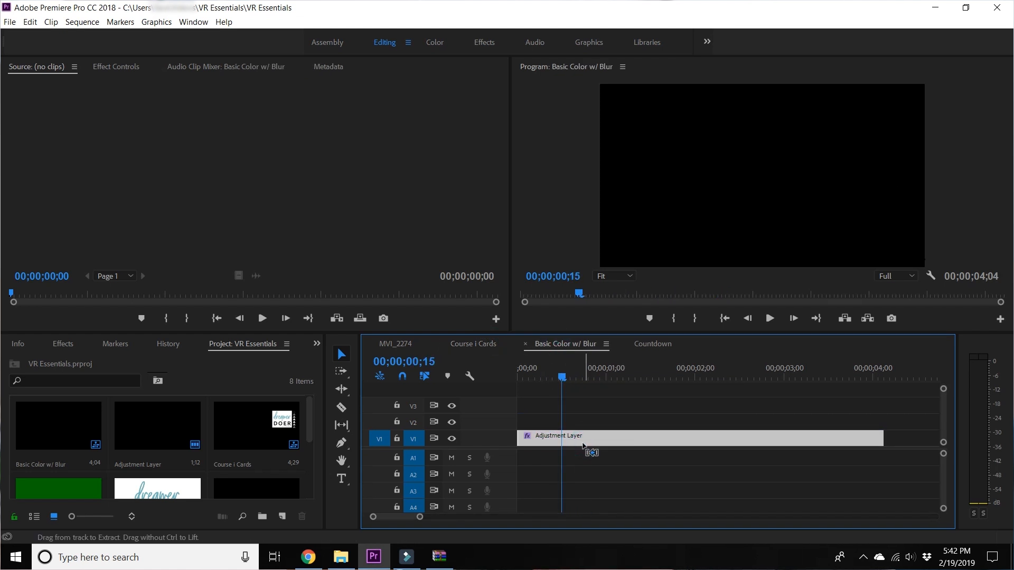
{"action": "key", "text": "ctrl+c"}
{"action": "left_click", "coordinate": [403, 346]}
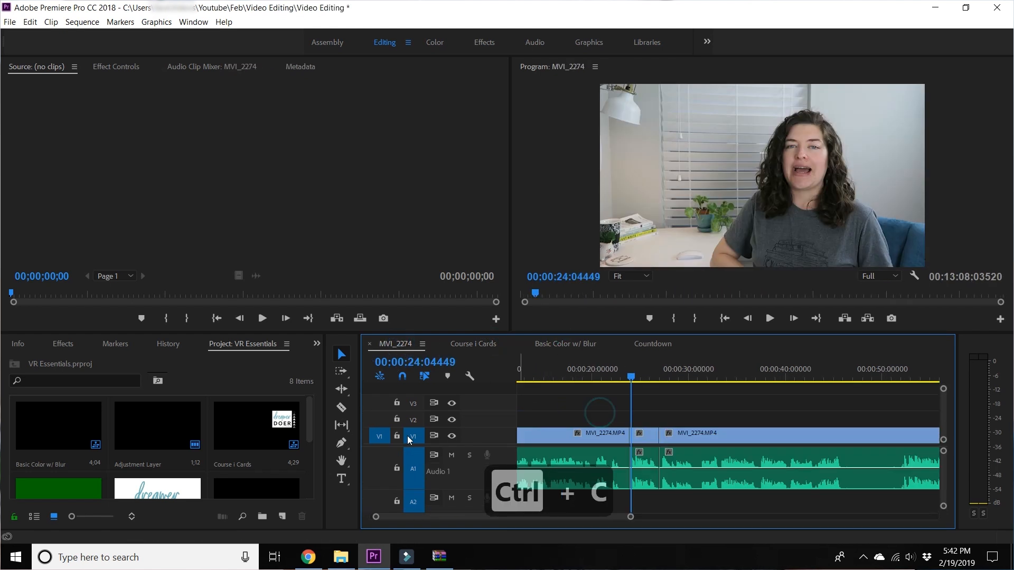
{"action": "left_click", "coordinate": [413, 419]}
{"action": "key", "text": "ctrl+v"}
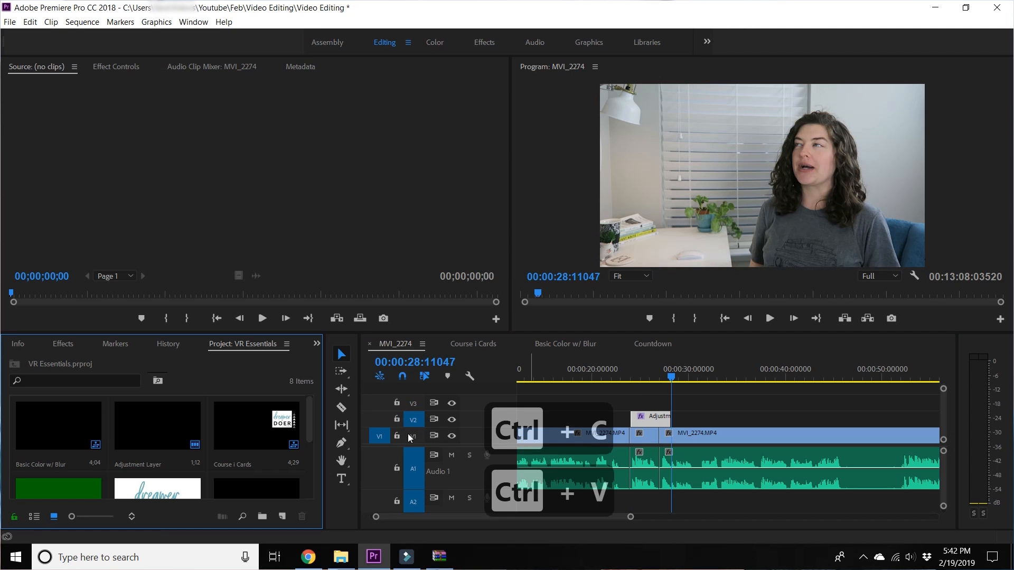
- Extend the start of the V2 adjustment layer back to the beginning of the sequence and scrub through the footage beneath it
{"action": "left_click", "coordinate": [648, 376]}
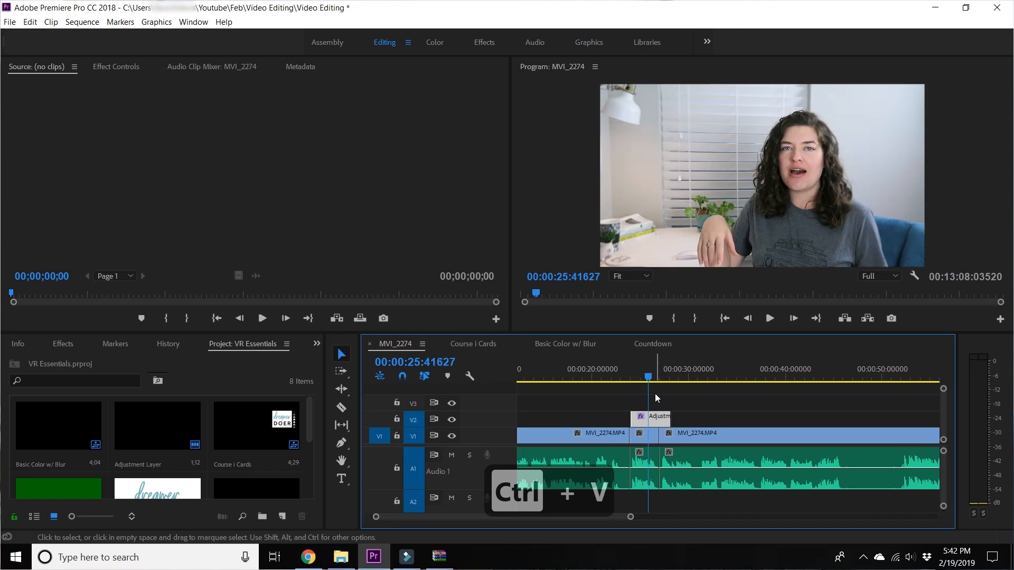
{"action": "mouse_move", "coordinate": [648, 376]}
{"action": "left_mouse_down"}
{"action": "mouse_move", "coordinate": [623, 380]}
{"action": "mouse_move", "coordinate": [650, 383]}
{"action": "left_mouse_up"}
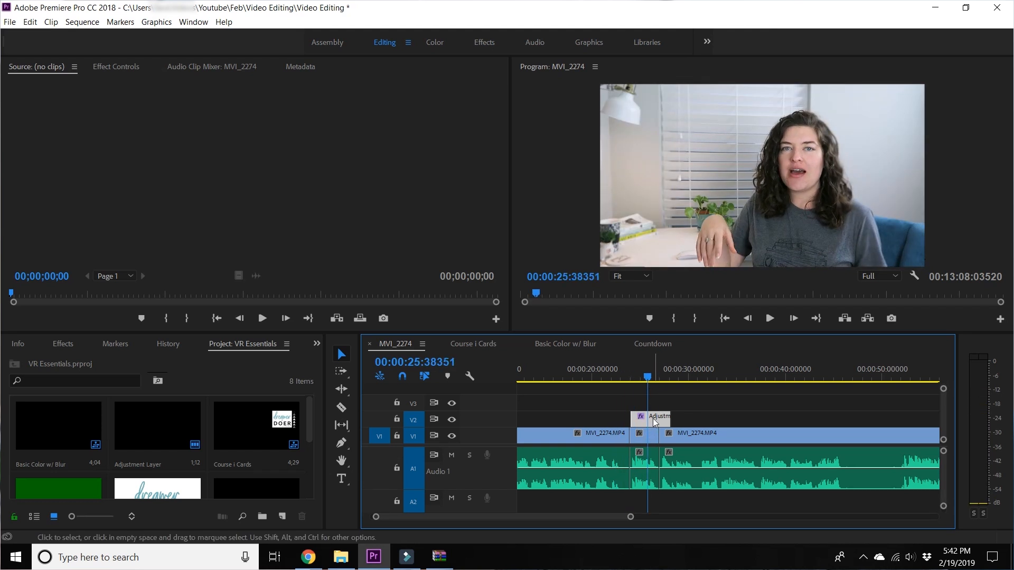
{"action": "key", "text": "2"}
{"action": "key", "text": "2"}
{"action": "left_click_drag", "start_coordinate": [574, 417], "coordinate": [517, 416]}
{"action": "left_click_drag", "start_coordinate": [570, 372], "coordinate": [558, 375]}
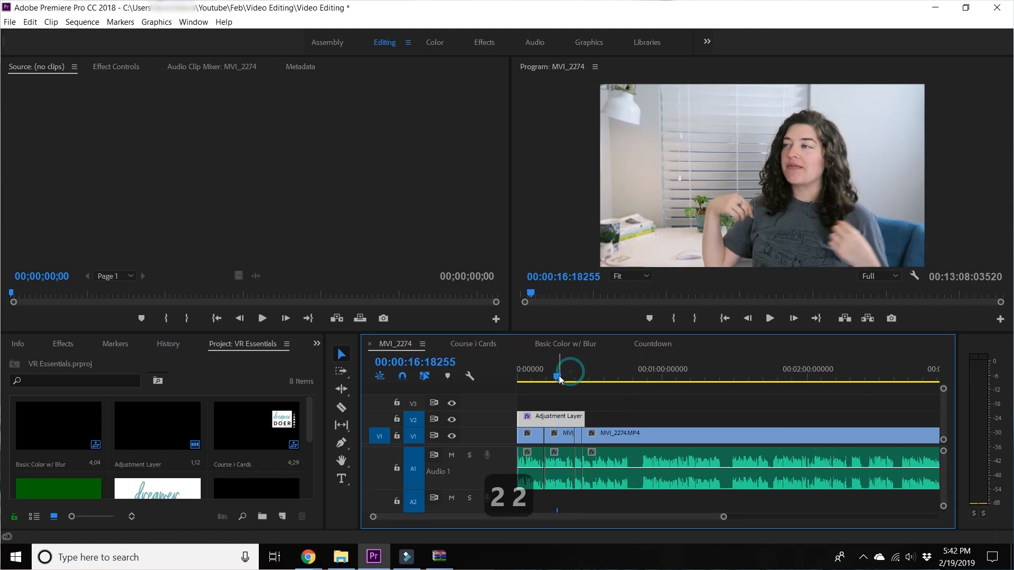
- Display the Lumetri Color controls and dock them in the same group as the Effect Controls
{"action": "key", "text": "3"}
{"action": "key", "text": "3"}
{"action": "key", "text": "3"}
{"action": "key", "text": "3"}
{"action": "left_click", "coordinate": [194, 22]}
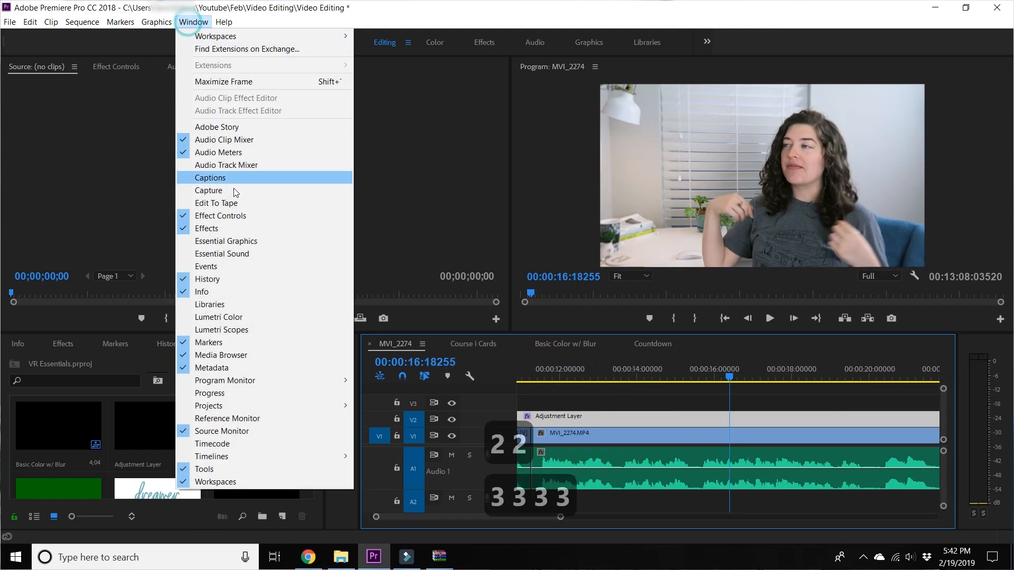
{"action": "left_click", "coordinate": [257, 315]}
{"action": "left_click_drag", "start_coordinate": [866, 72], "coordinate": [367, 97]}
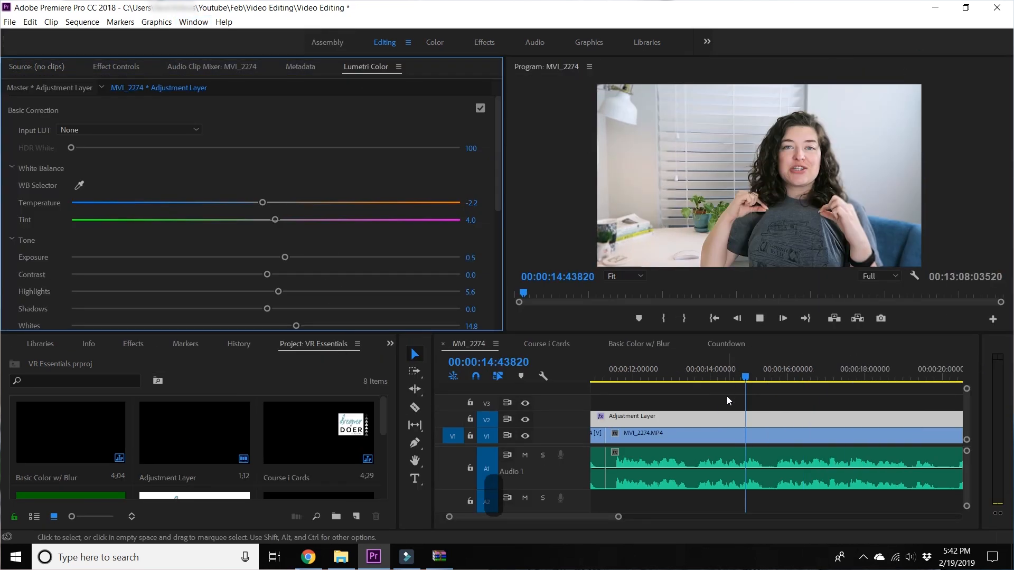
- Play the color-corrected footage to about 00:00:17 and examine the Lumetri Basic Correction and Creative settings
{"action": "key", "text": "space"}
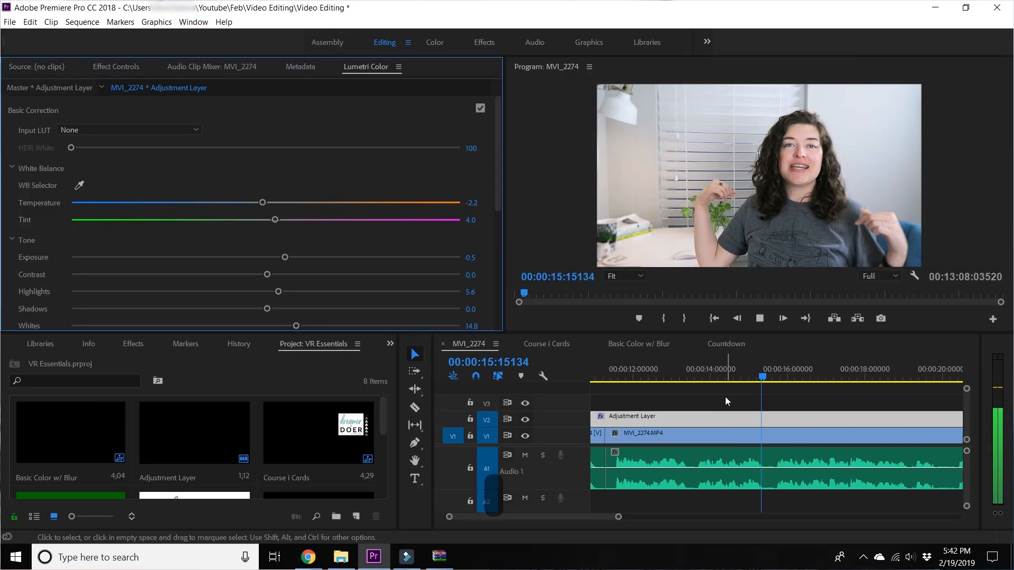
{"action": "key", "text": "space"}
{"action": "left_click", "coordinate": [31, 111]}
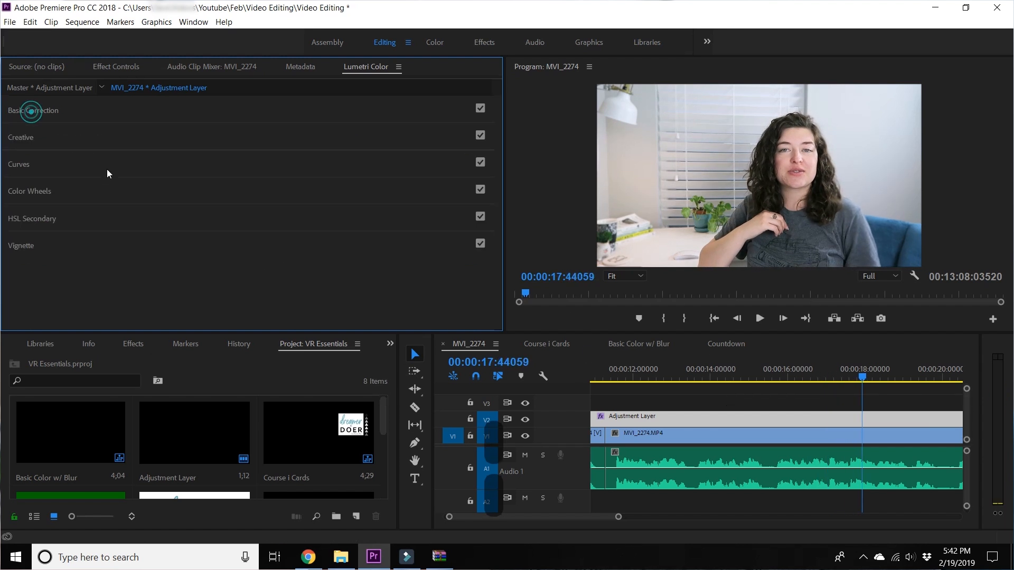
{"action": "left_click", "coordinate": [52, 137]}
{"action": "scroll", "coordinate": [9, 221], "scroll_direction": "down", "scroll_amount": 5}
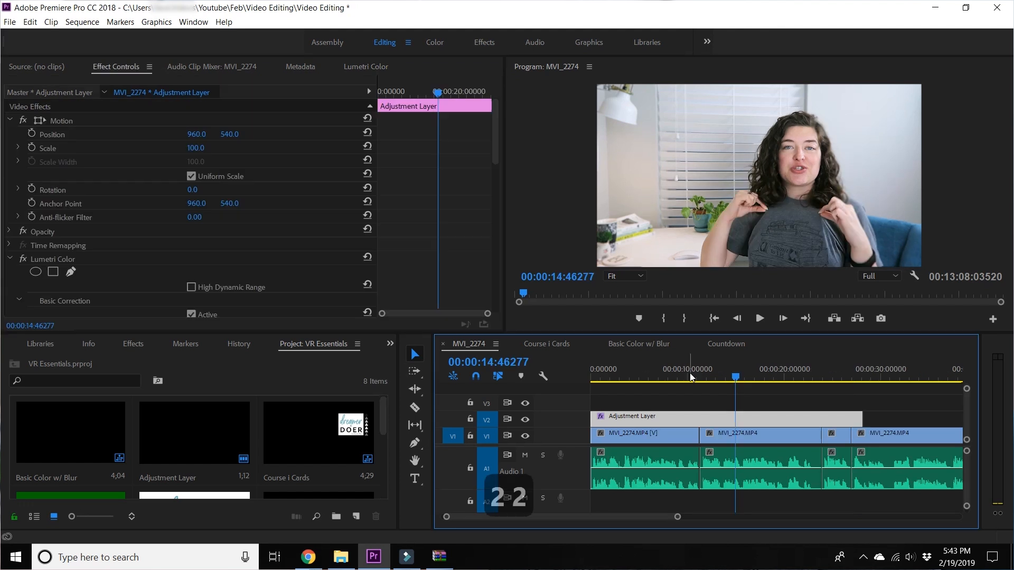
- Reposition the adjustment layer's Gaussian Blur mask around the speaker, check it near 00:00:08 and save the project
{"action": "left_click_drag", "start_coordinate": [707, 378], "coordinate": [664, 379]}
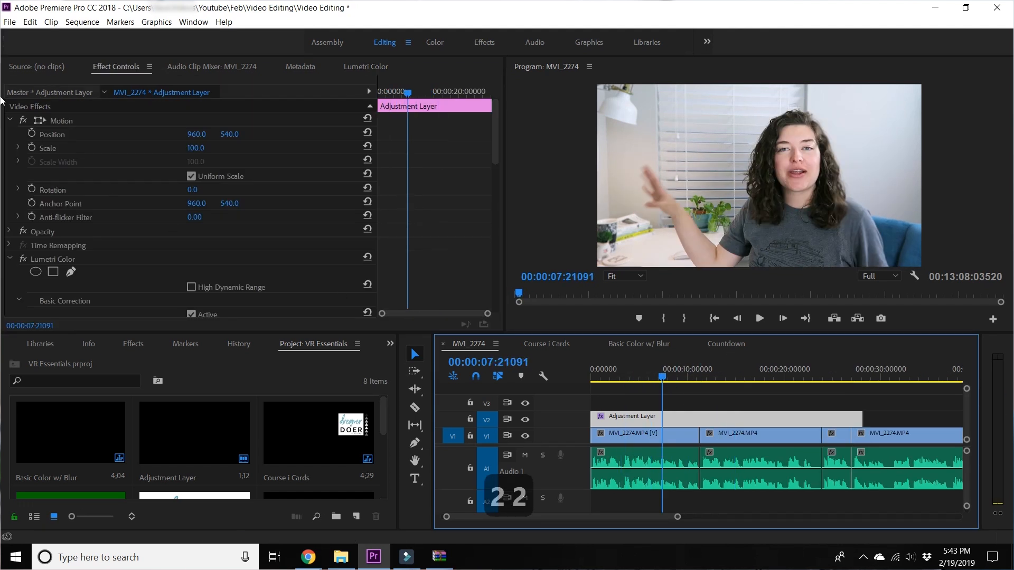
{"action": "left_click", "coordinate": [10, 121]}
{"action": "left_click", "coordinate": [10, 161]}
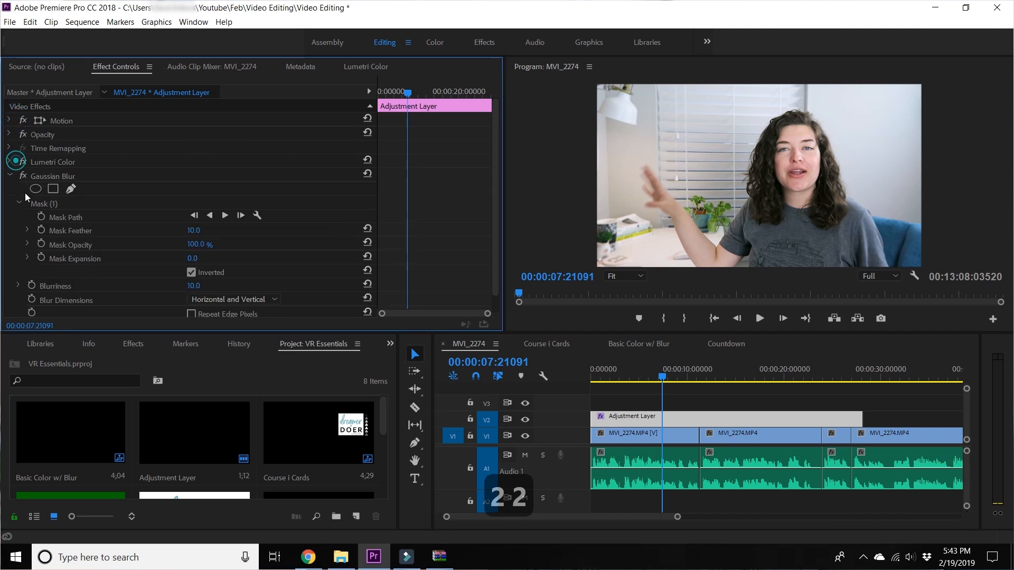
{"action": "left_click", "coordinate": [61, 206]}
{"action": "left_click_drag", "start_coordinate": [765, 227], "coordinate": [806, 239]}
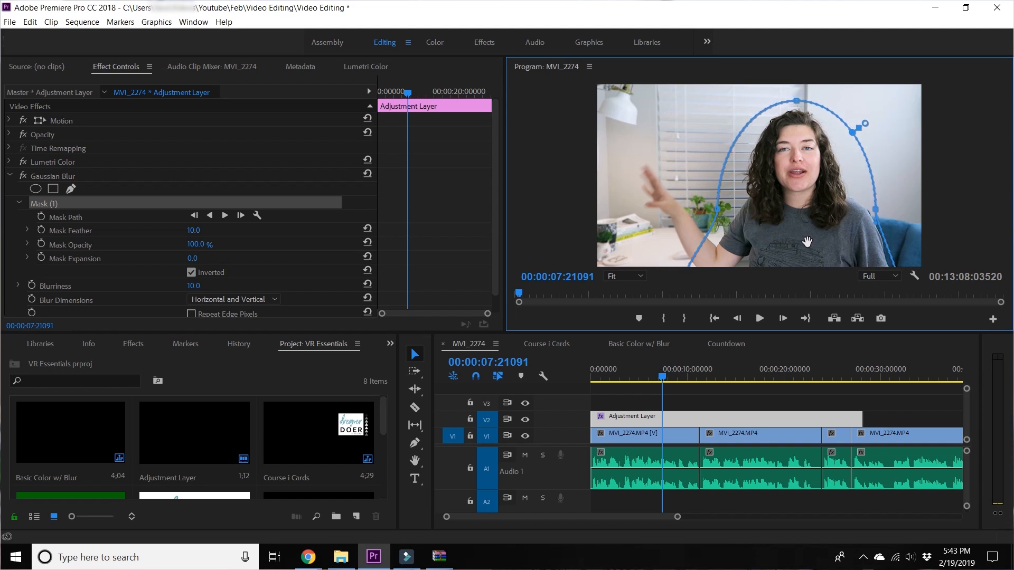
{"action": "mouse_move", "coordinate": [686, 381]}
{"action": "left_mouse_down"}
{"action": "mouse_move", "coordinate": [853, 383]}
{"action": "mouse_move", "coordinate": [670, 381]}
{"action": "left_mouse_up"}
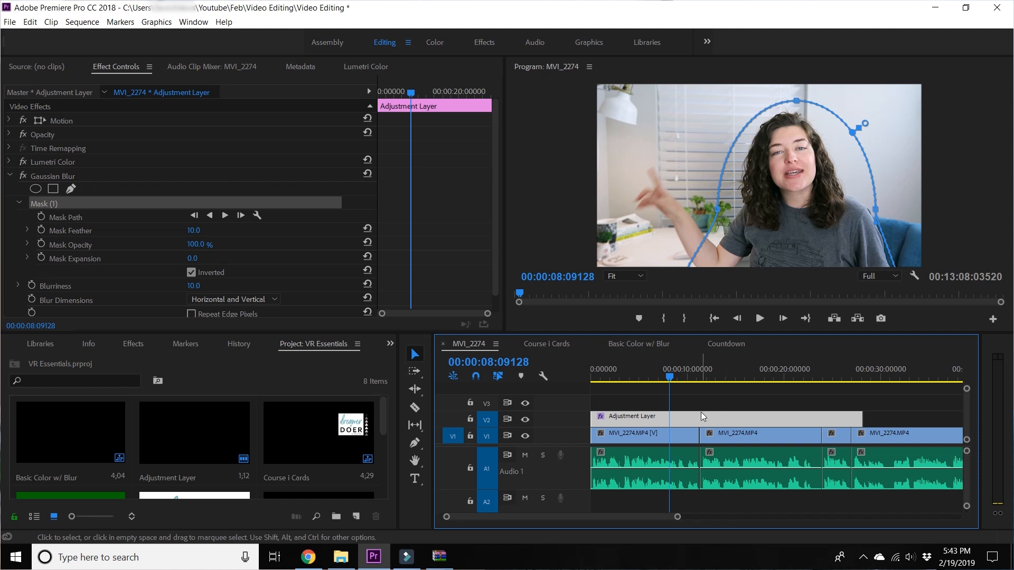
{"action": "key", "text": "ctrl+s"}
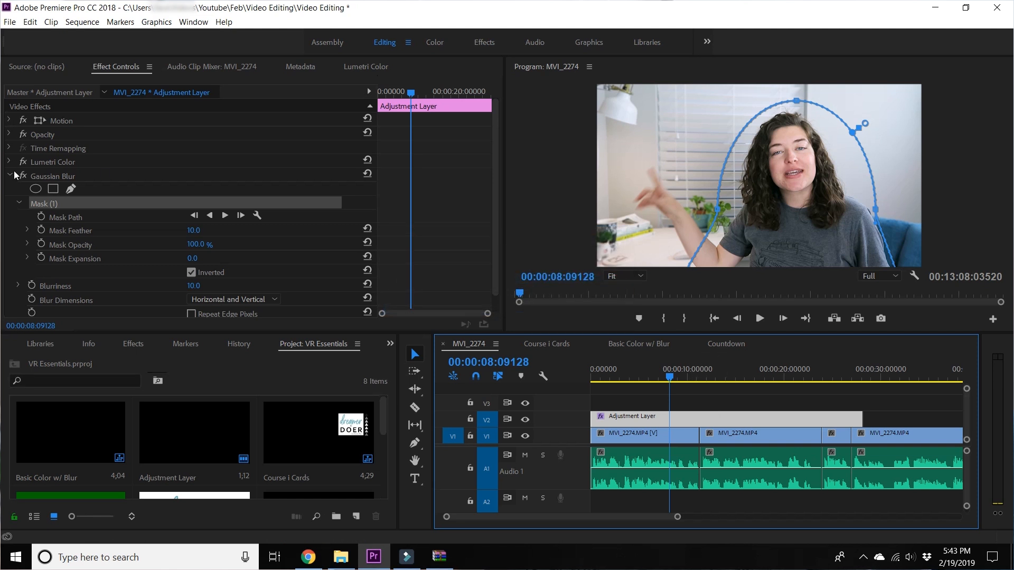
{"action": "left_click", "coordinate": [10, 175]}
{"action": "left_click", "coordinate": [9, 121]}
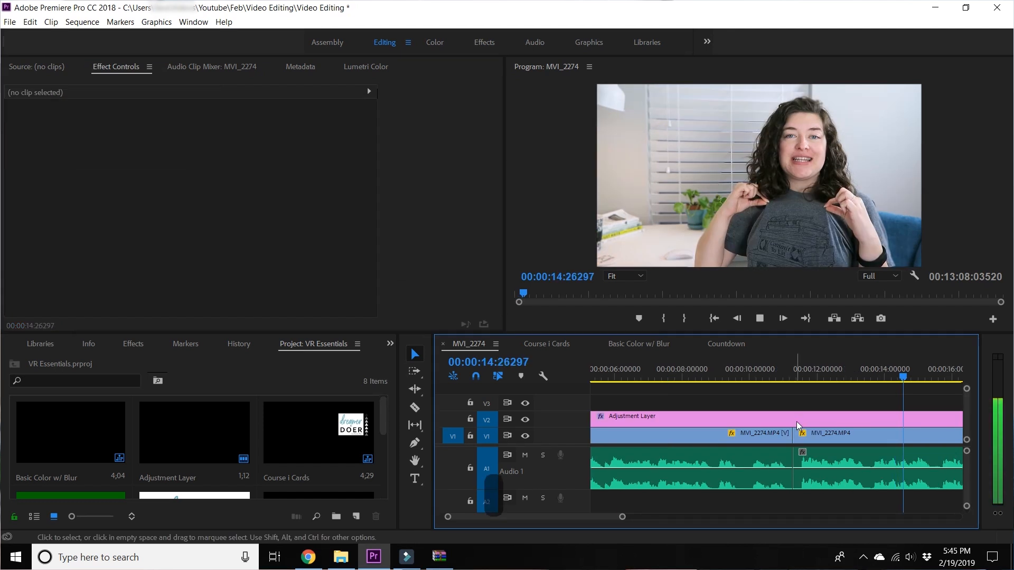
- Add an edit through the adjustment layer at 00:00:11:13340, in line with the cut in the footage
{"action": "left_click", "coordinate": [838, 432]}
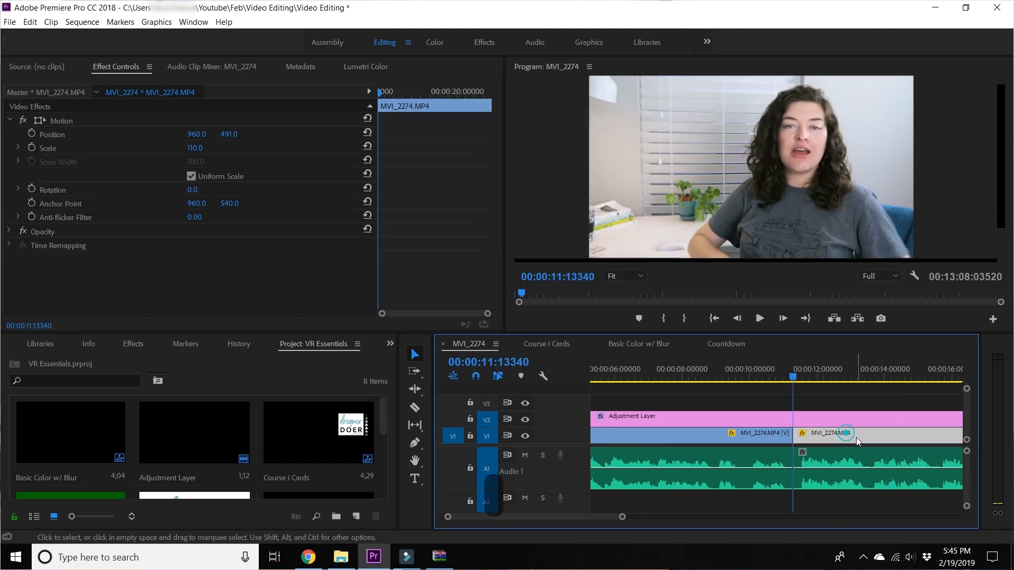
{"action": "key", "text": "a"}
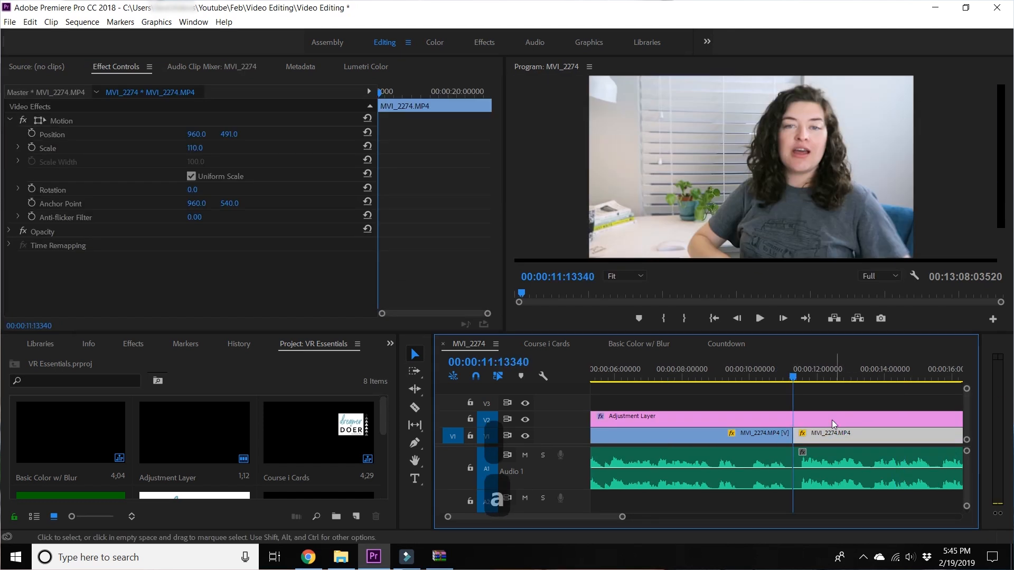
{"action": "left_click", "coordinate": [812, 405]}
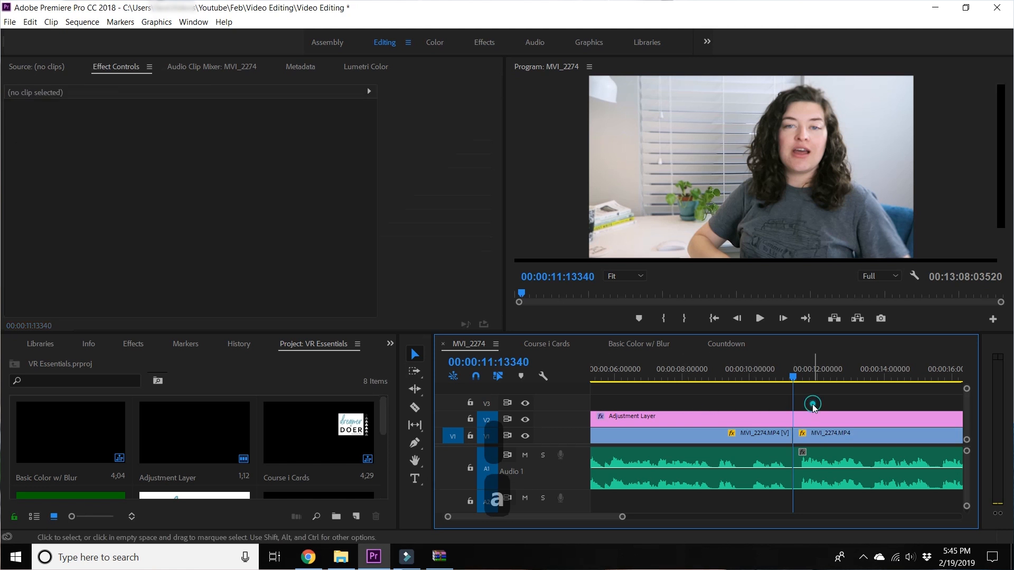
{"action": "key", "text": "minus"}
{"action": "key", "text": "minus"}
{"action": "key", "text": "a"}
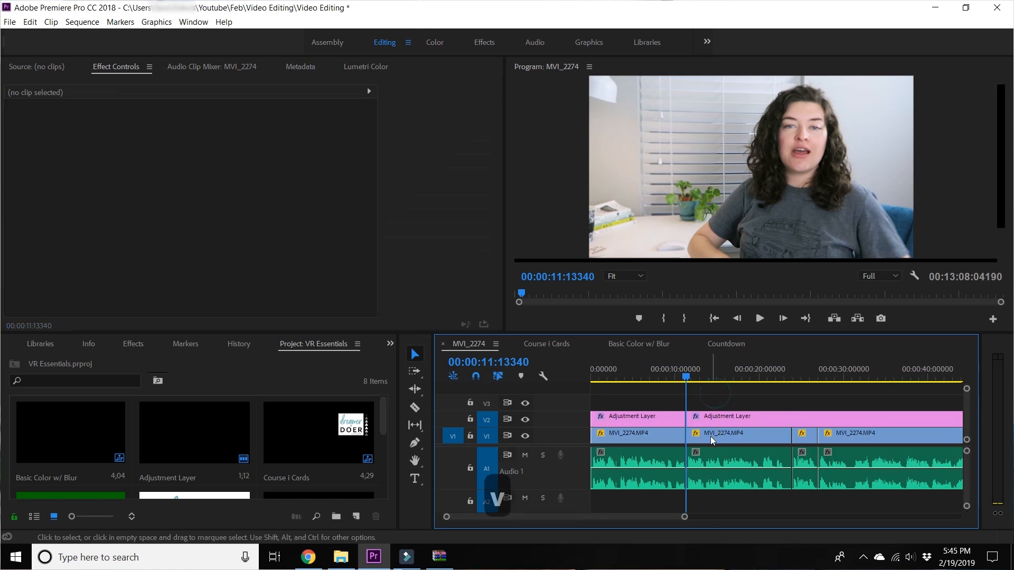
- Shift all clips after the 00:00:11 cut about 14 seconds along the timeline and place Intro3.mp4 at the start of the gap
{"action": "left_click", "coordinate": [702, 437]}
{"action": "left_click_drag", "start_coordinate": [715, 438], "coordinate": [839, 439]}
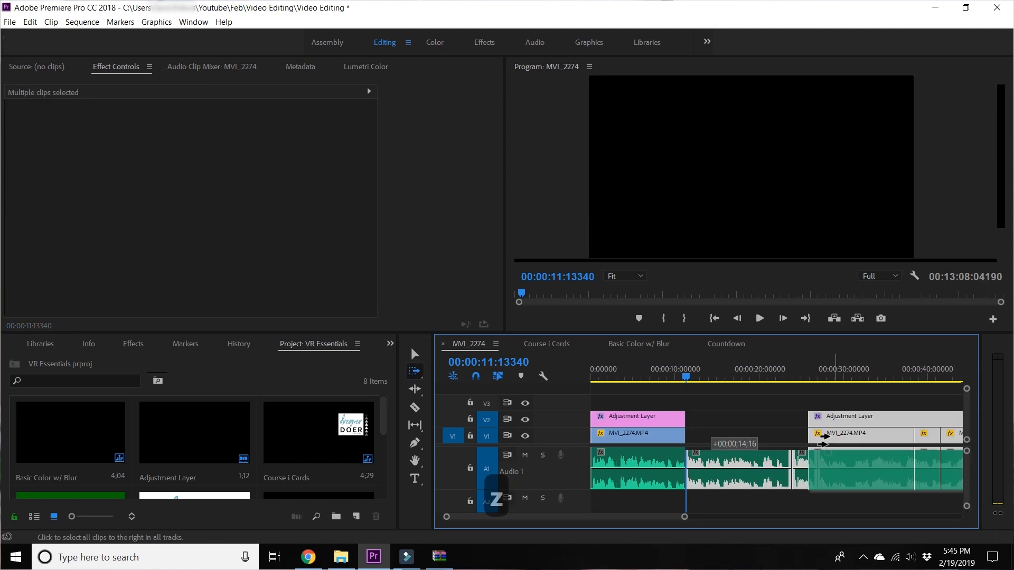
{"action": "key", "text": "v"}
{"action": "left_click", "coordinate": [21, 346]}
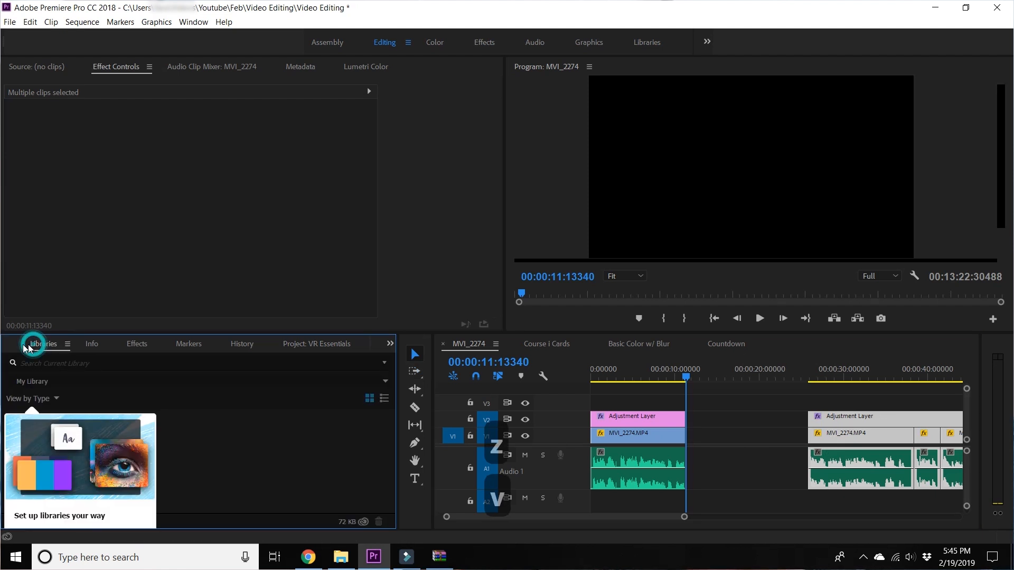
{"action": "scroll", "coordinate": [176, 472], "scroll_direction": "up", "scroll_amount": 2}
{"action": "left_click_drag", "start_coordinate": [315, 398], "coordinate": [688, 436]}
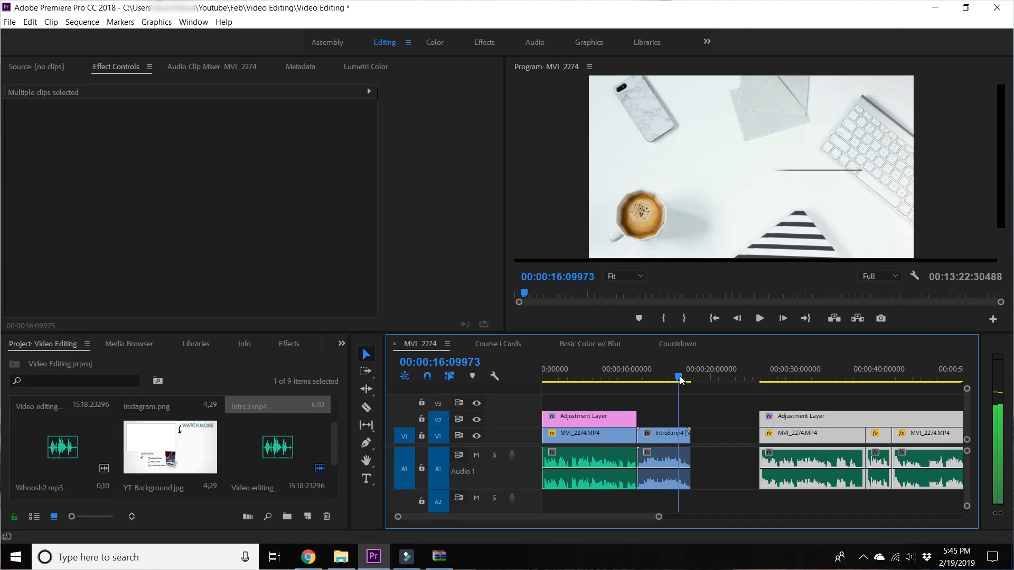
- Add an edit in the Intro3.mp4 clip at 00:00:16:09973
{"action": "left_click_drag", "start_coordinate": [679, 378], "coordinate": [680, 379]}
{"action": "key", "text": "3"}
{"action": "key", "text": "3"}
{"action": "key", "text": "3"}
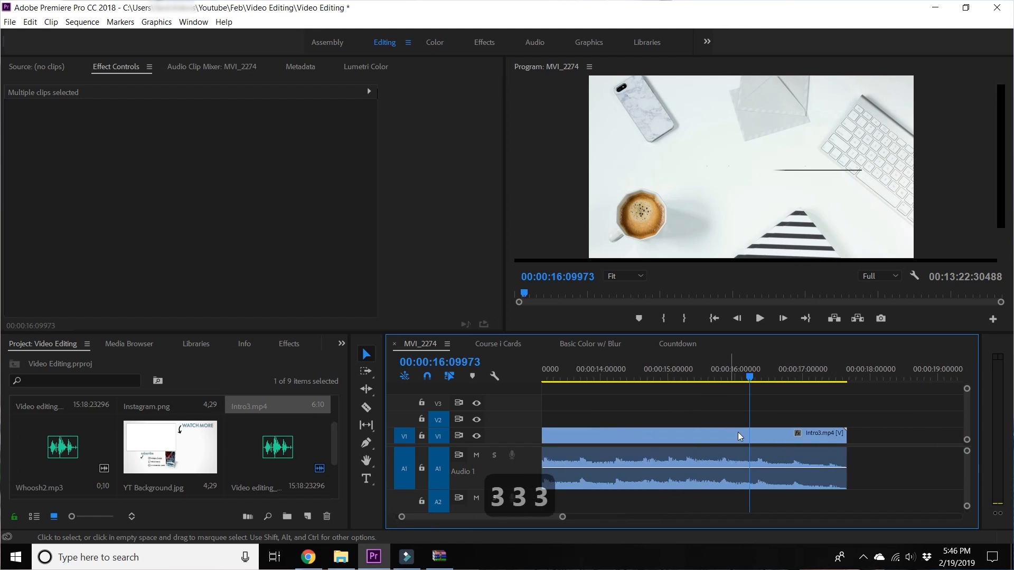
{"action": "left_click", "coordinate": [737, 434]}
{"action": "key", "text": "a"}
- Unlink the tail of Intro3.mp4, delete its video portion and move its audio down to track A2
{"action": "right_click", "coordinate": [788, 436]}
{"action": "left_click", "coordinate": [907, 194]}
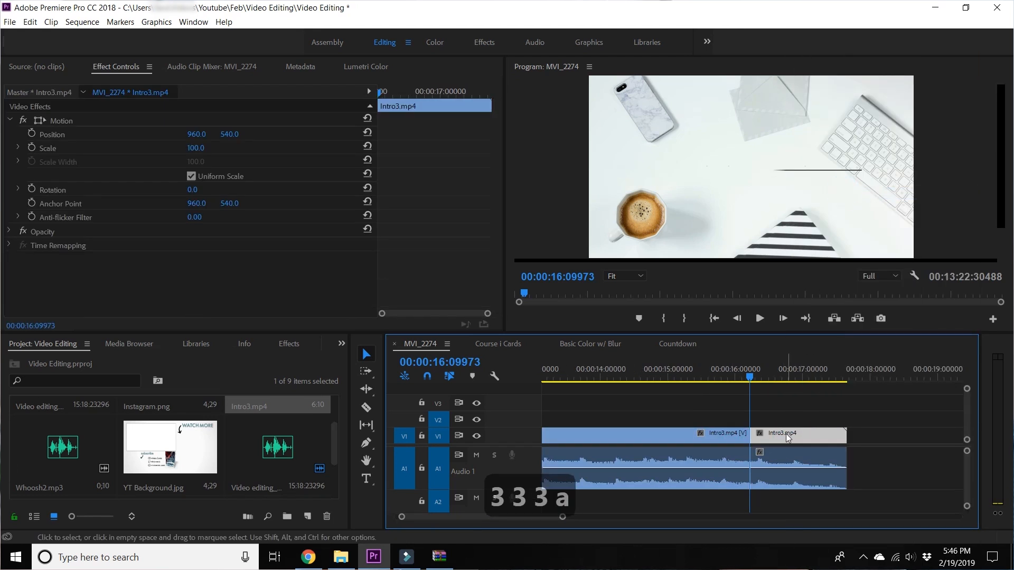
{"action": "key", "text": "Delete"}
{"action": "left_click_drag", "start_coordinate": [781, 453], "coordinate": [783, 477]}
- Close the gap by moving all following clips back against the end of the Intro3.mp4 video
{"action": "key", "text": "2"}
{"action": "key", "text": "2"}
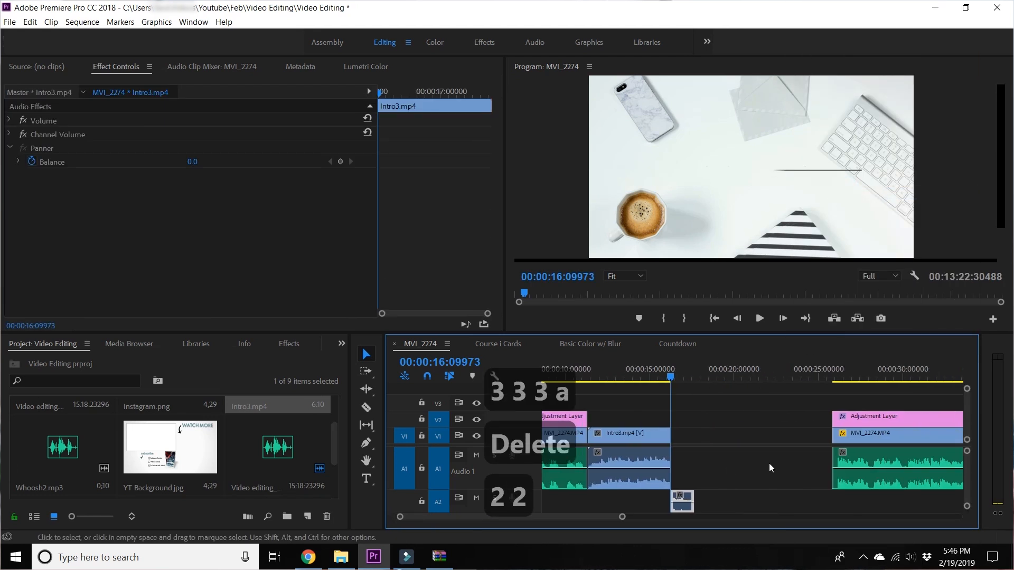
{"action": "key", "text": "z"}
{"action": "left_click_drag", "start_coordinate": [829, 433], "coordinate": [667, 433]}
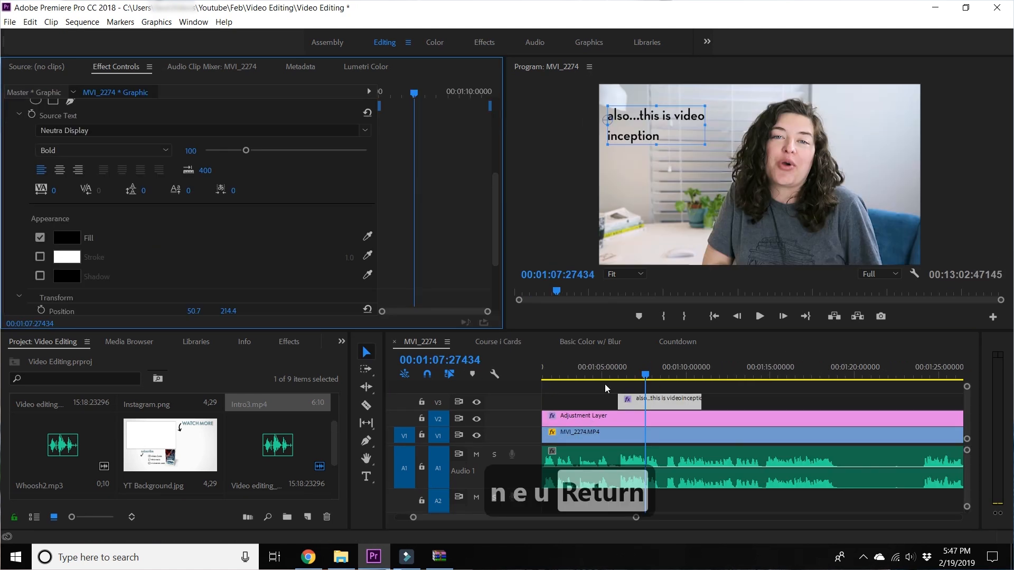
- Duplicate the "also...this is video inception" title on track V3 and place the copy directly after the original
{"action": "left_click_drag", "start_coordinate": [645, 374], "coordinate": [621, 374]}
{"action": "key", "text": "f"}
{"action": "key", "text": "f"}
{"action": "left_click", "coordinate": [739, 400]}
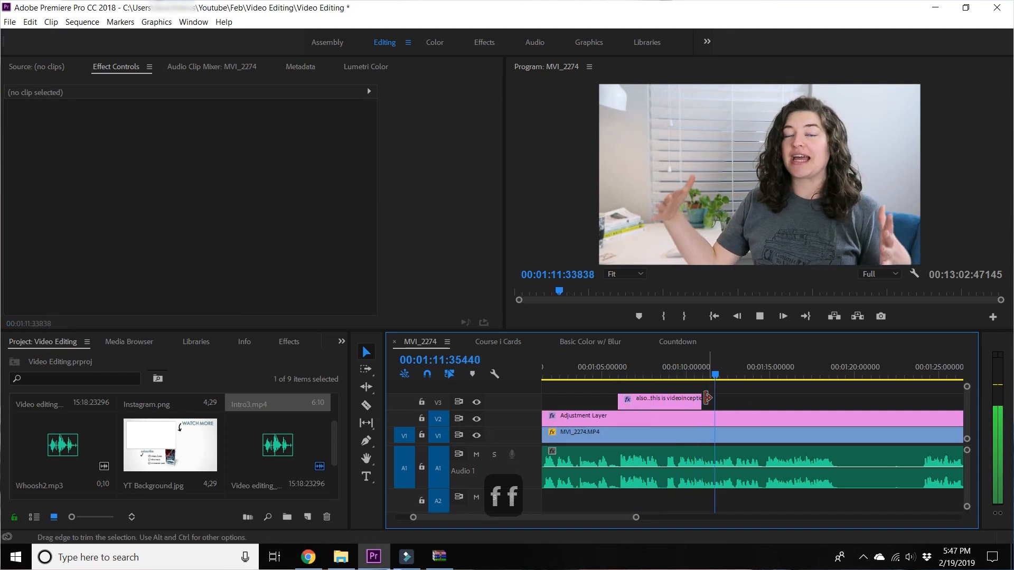
{"action": "key", "text": "d"}
{"action": "left_click", "coordinate": [692, 405]}
{"action": "key", "text": "ctrl+c"}
{"action": "left_click", "coordinate": [718, 400]}
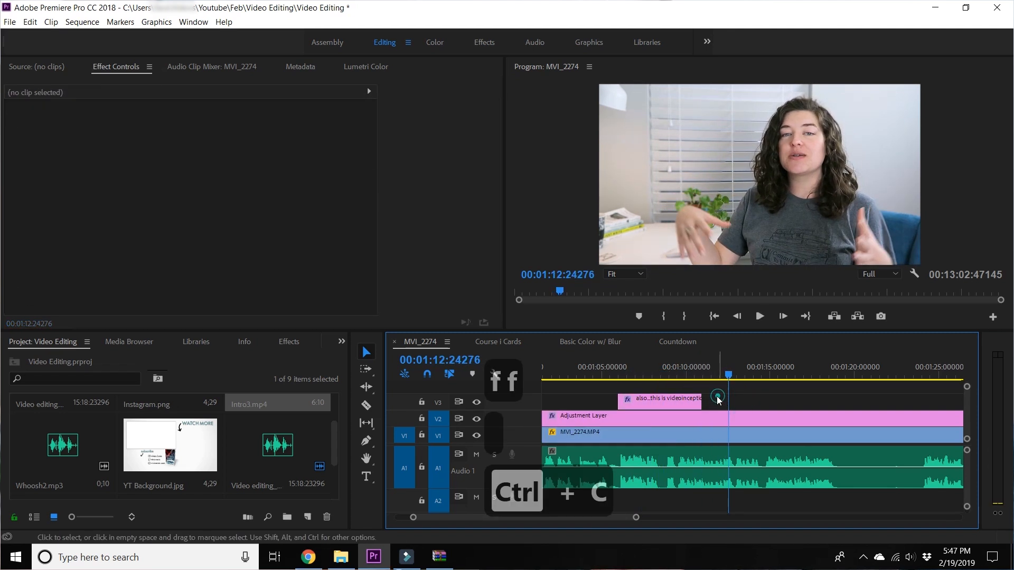
{"action": "key", "text": "ctrl+v"}
{"action": "left_click", "coordinate": [438, 422]}
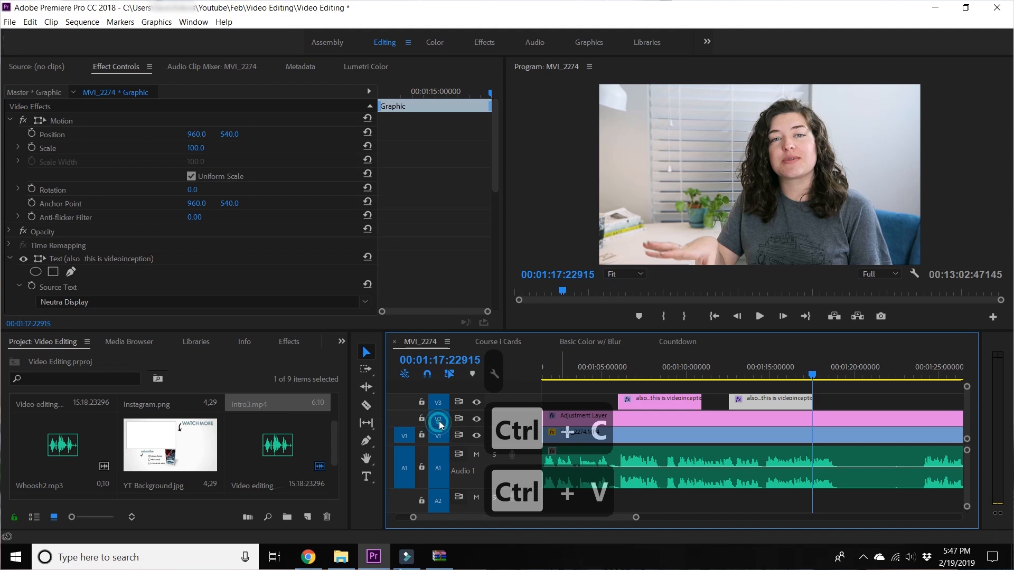
{"action": "left_click_drag", "start_coordinate": [752, 376], "coordinate": [722, 406]}
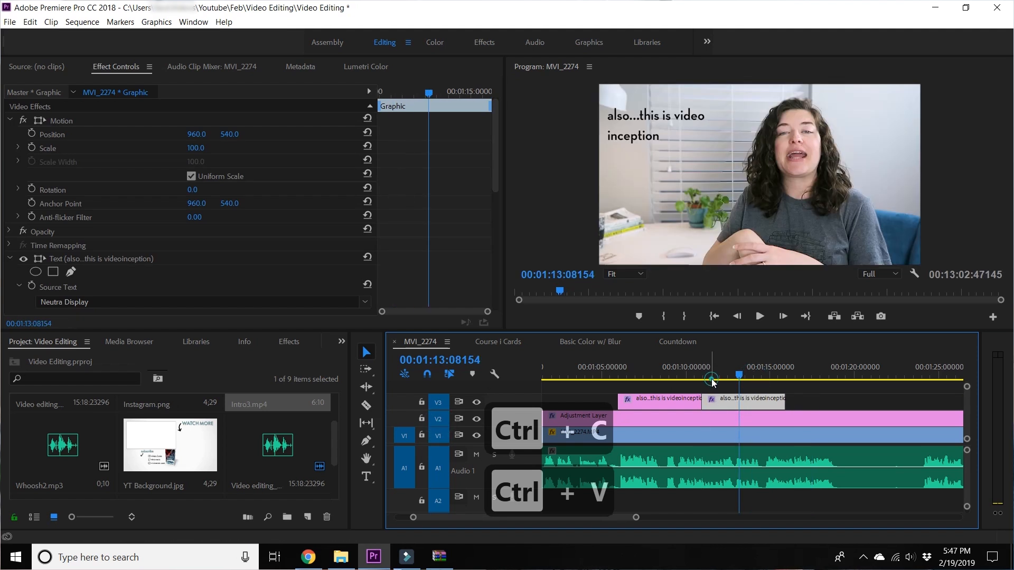
{"action": "left_click", "coordinate": [711, 376]}
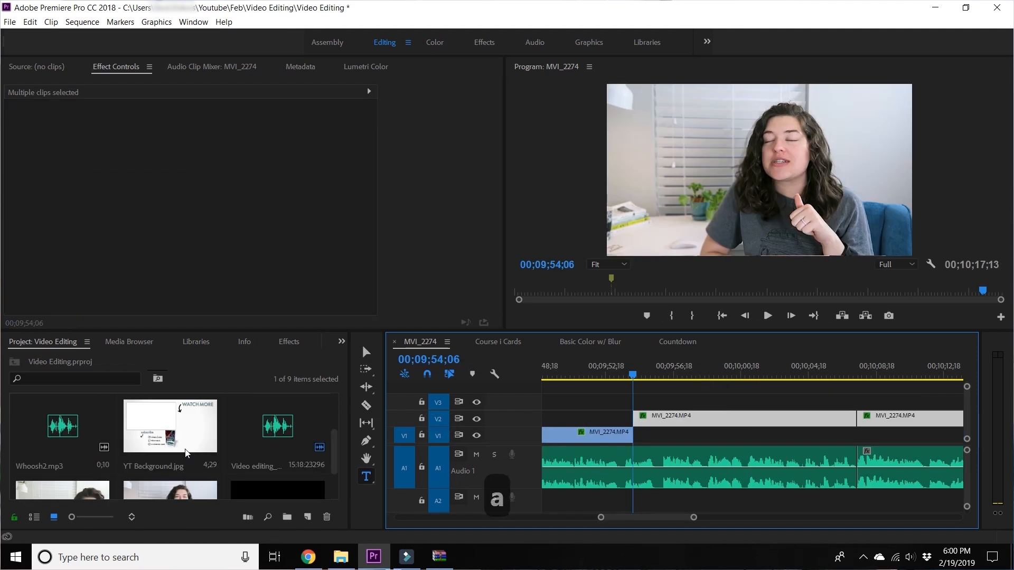
- Place YT Background.jpg on track V1 from 00;09;54;06 and extend it beneath the closing MVI_2274.MP4 clips on V2
{"action": "left_click_drag", "start_coordinate": [170, 434], "coordinate": [935, 443]}
{"action": "left_click_drag", "start_coordinate": [834, 432], "coordinate": [878, 442]}
{"action": "scroll", "coordinate": [668, 390], "scroll_direction": "up", "scroll_amount": 3}
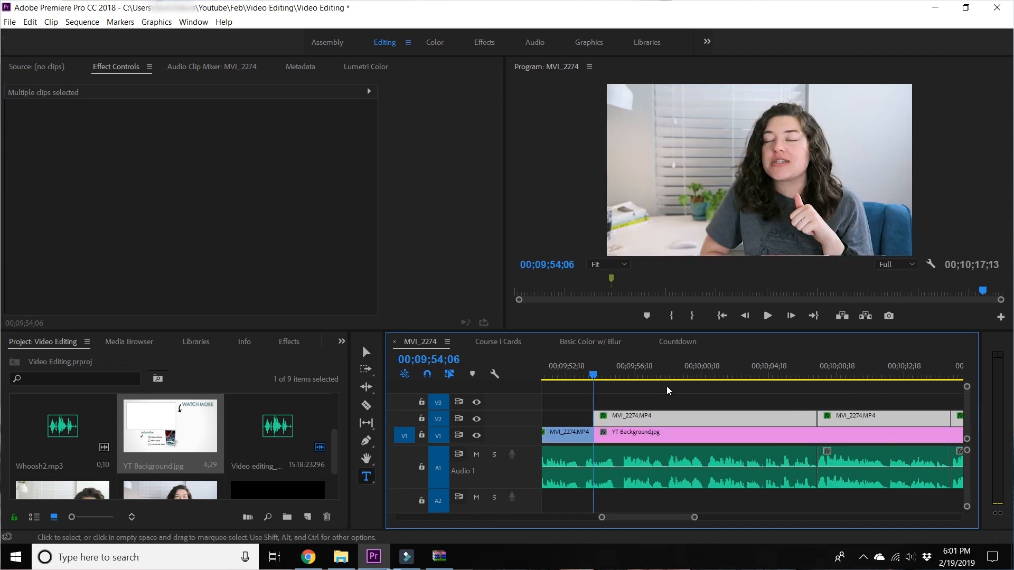
- Add Scale and Position keyframes at 00;09;55;25 on the first MVI_2274.MP4 clip above YT Background.jpg
{"action": "left_click", "coordinate": [622, 436]}
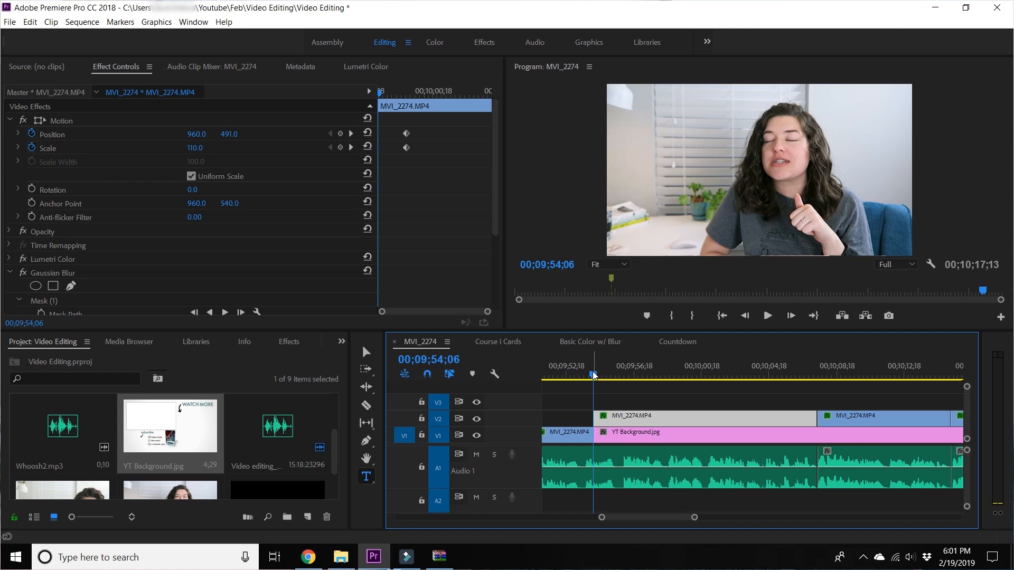
{"action": "left_click", "coordinate": [593, 373]}
{"action": "key", "text": "space"}
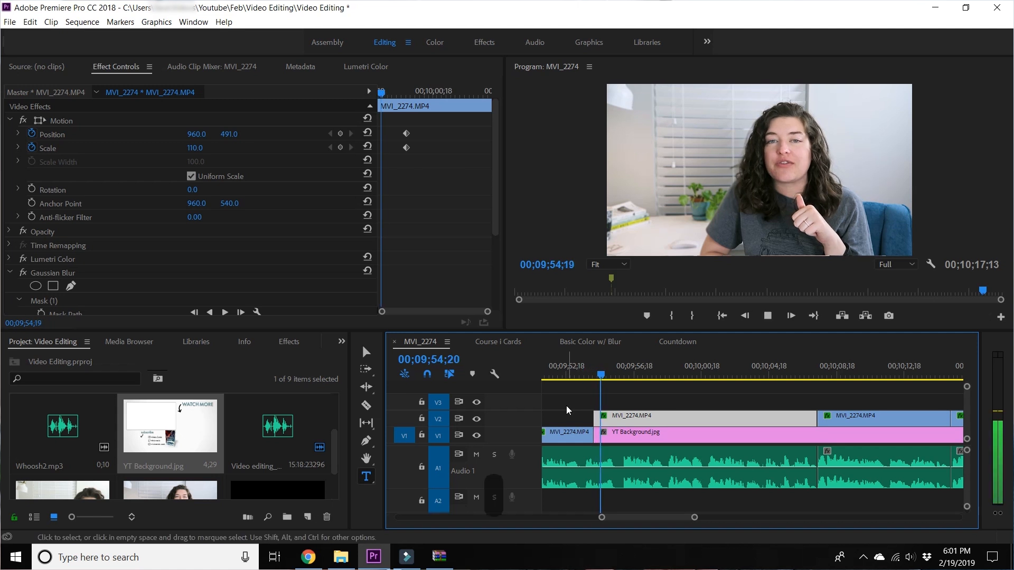
{"action": "key", "text": "space"}
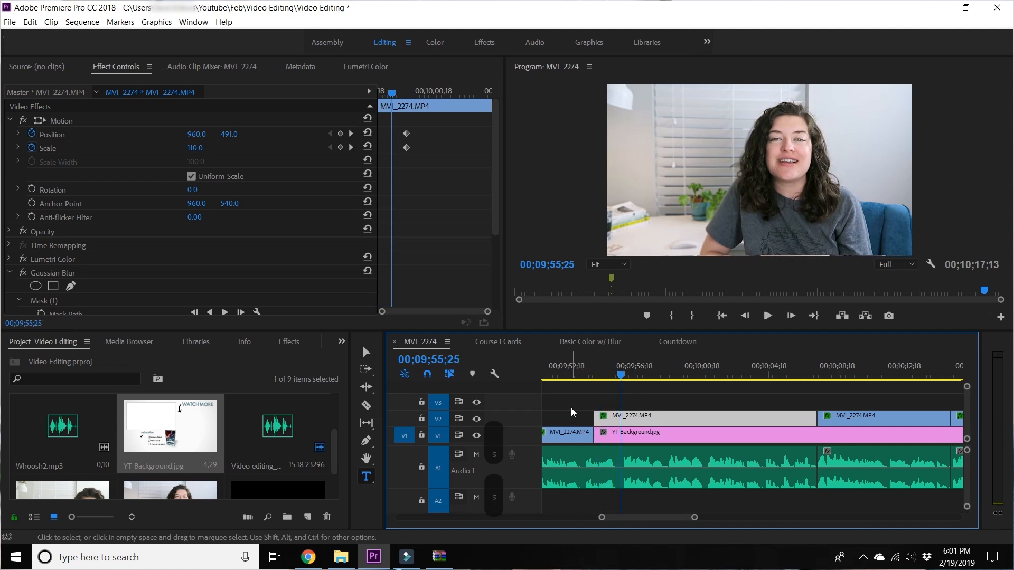
{"action": "left_click", "coordinate": [340, 148]}
{"action": "left_click", "coordinate": [341, 134]}
- At the 00;09;57;17 keyframe, set Scale to 53 and horizontal Position to 564, and raise the clip into the background's white frame
{"action": "left_click", "coordinate": [350, 136]}
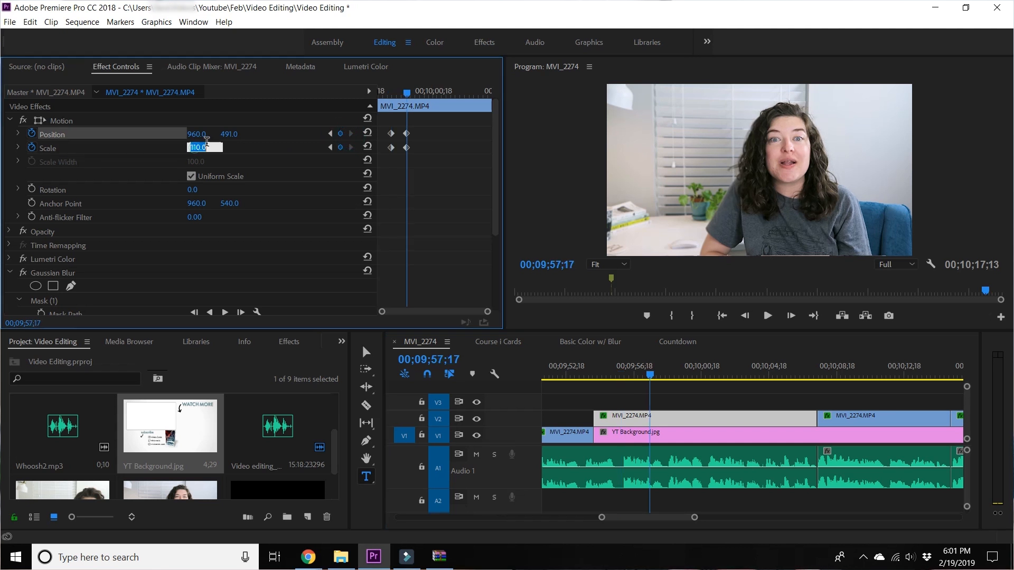
{"action": "type", "text": "53"}
{"action": "key", "text": "Return"}
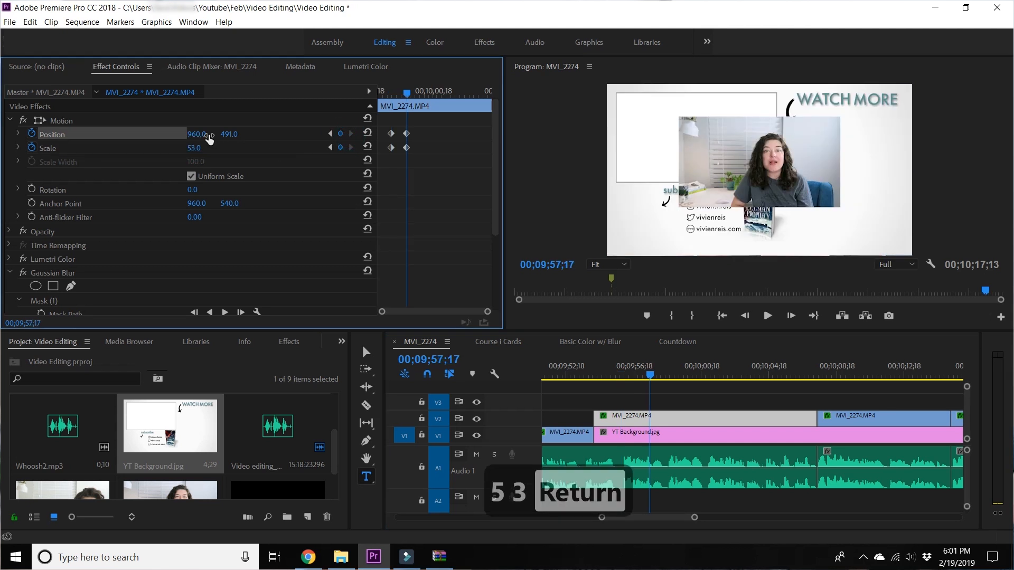
{"action": "left_click_drag", "start_coordinate": [201, 134], "coordinate": [0, 135]}
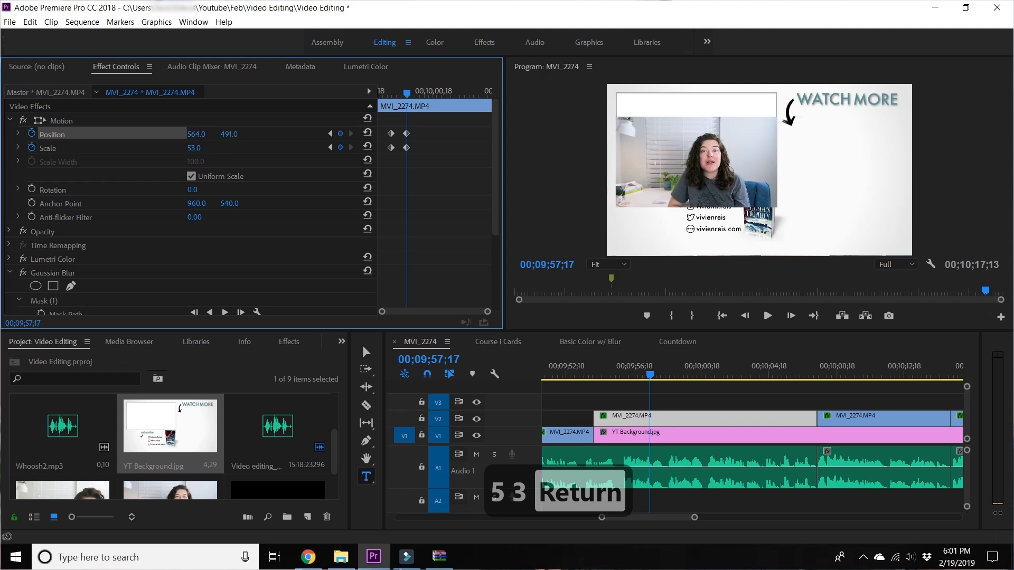
{"action": "left_click_drag", "start_coordinate": [224, 135], "coordinate": [139, 133]}
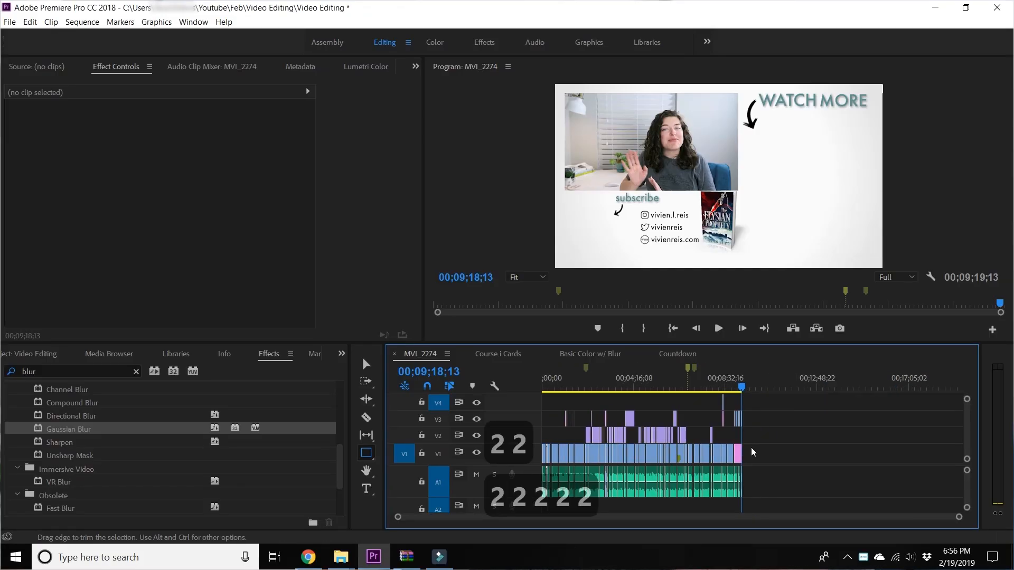
- Review the end screen of the sequence from about 00;09;10;06
{"action": "left_click_drag", "start_coordinate": [677, 391], "coordinate": [740, 391]}
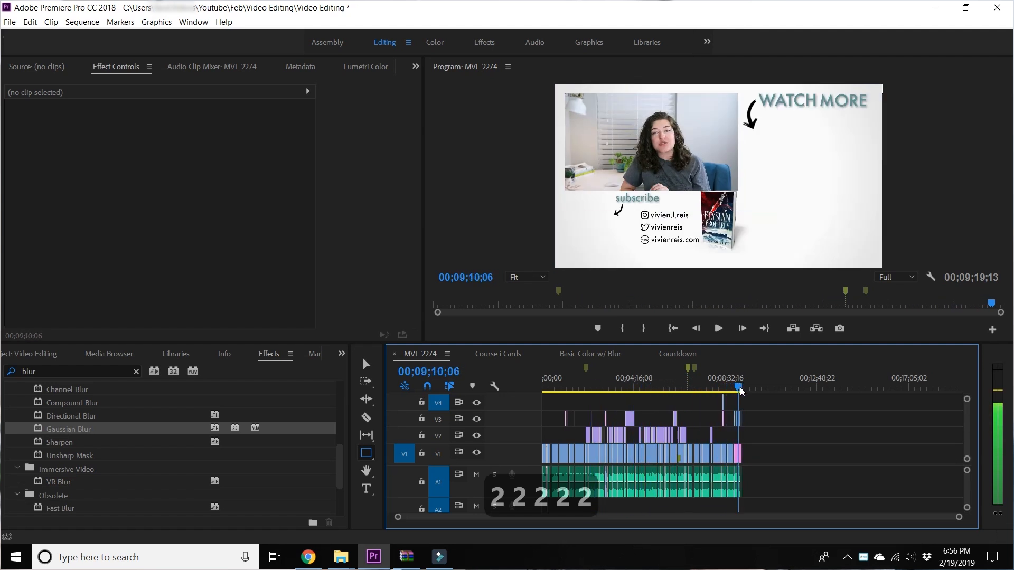